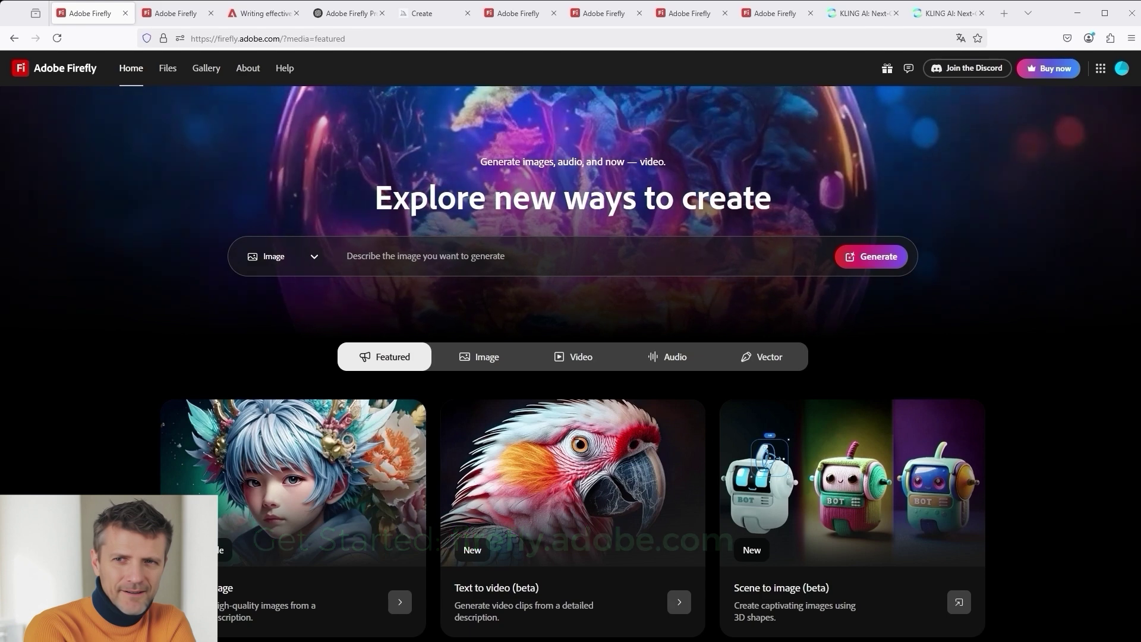
# Examine the Firefly home page's prompt type choices, featured tools, and the Image and Video tool categories
pyautogui.click(280, 256)
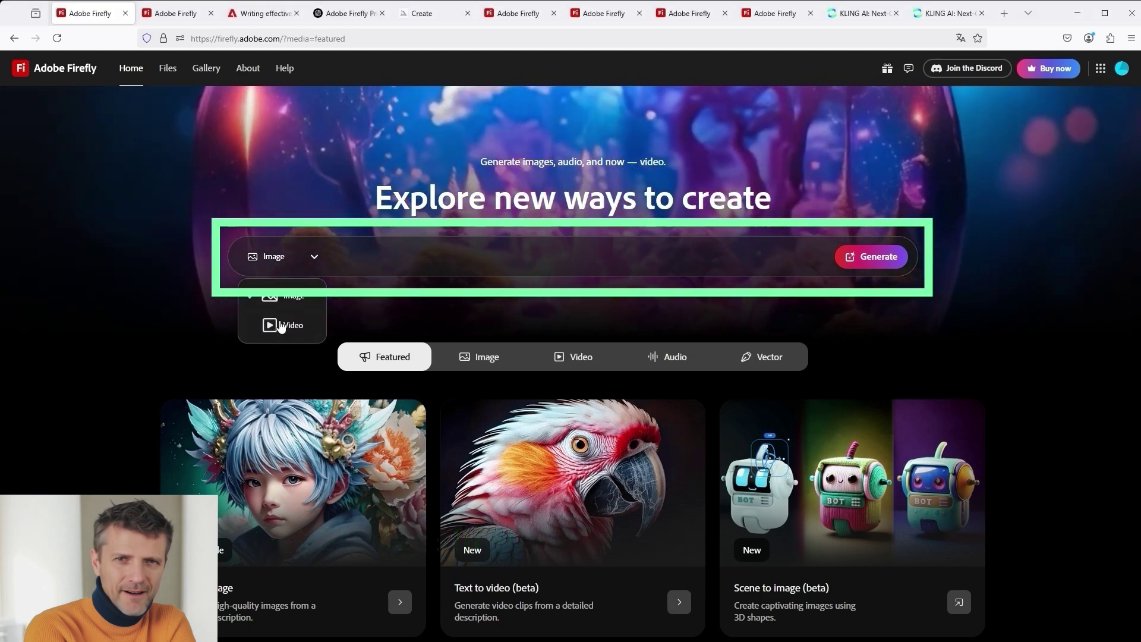
pyautogui.click(359, 255)
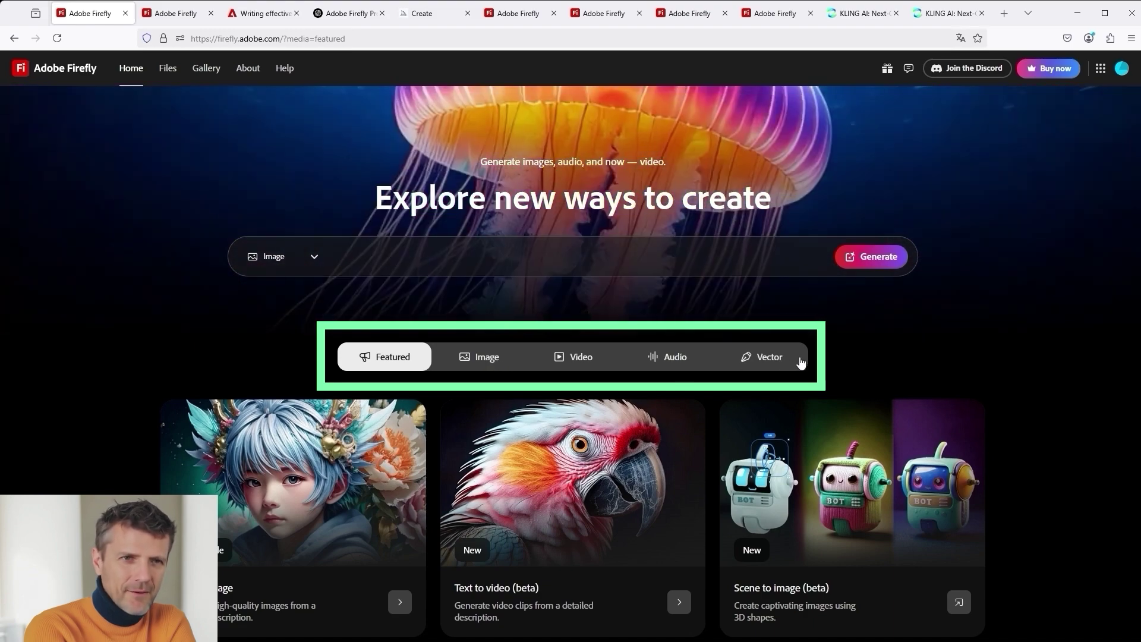
pyautogui.scroll(-2, 723, 372)
pyautogui.scroll(2, 535, 368)
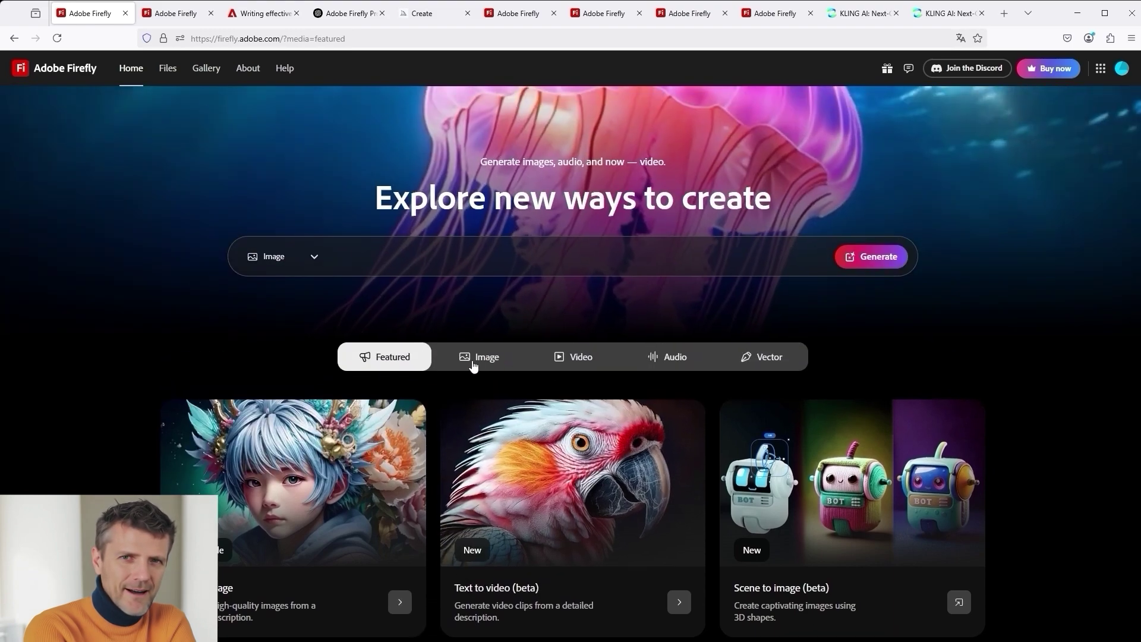
pyautogui.scroll(-4, 458, 392)
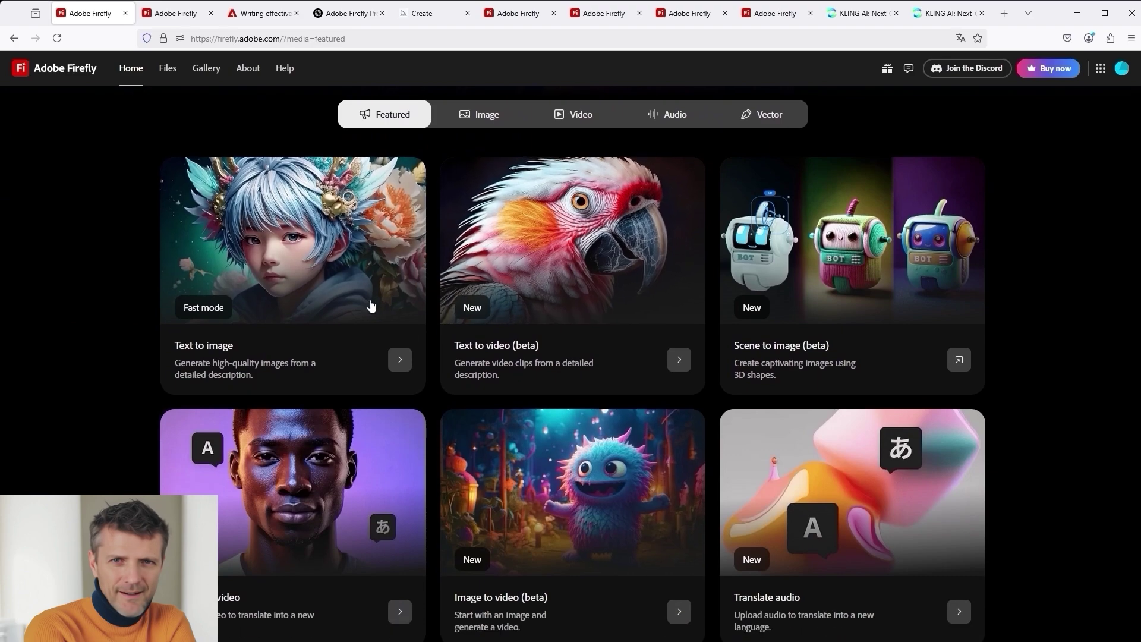
pyautogui.scroll(3, 438, 371)
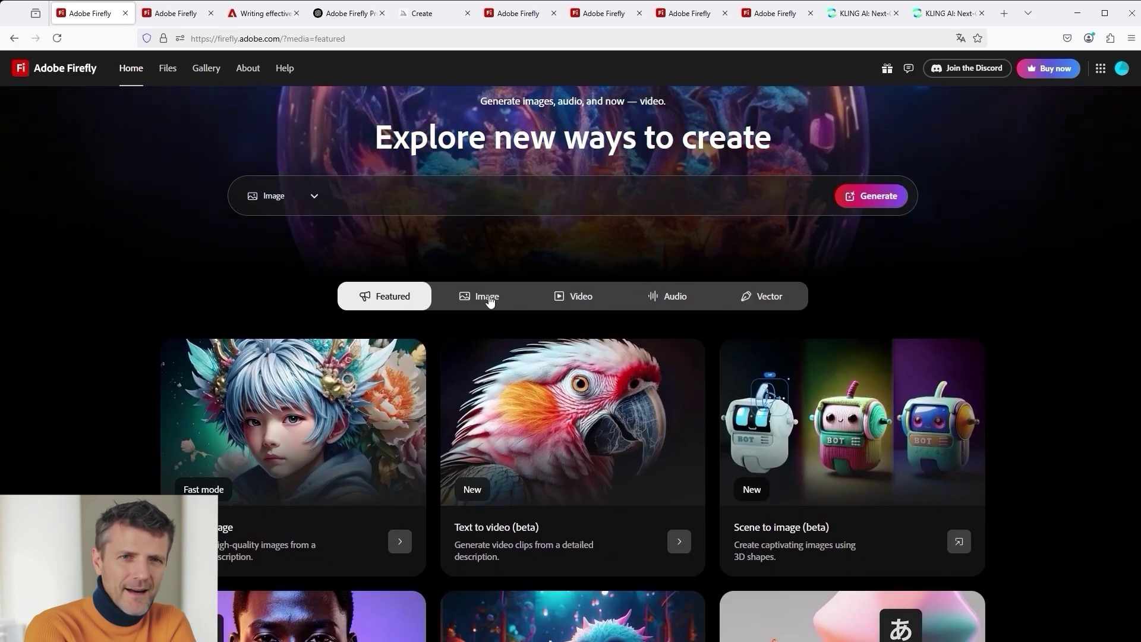
pyautogui.click(486, 300)
pyautogui.scroll(-3, 373, 435)
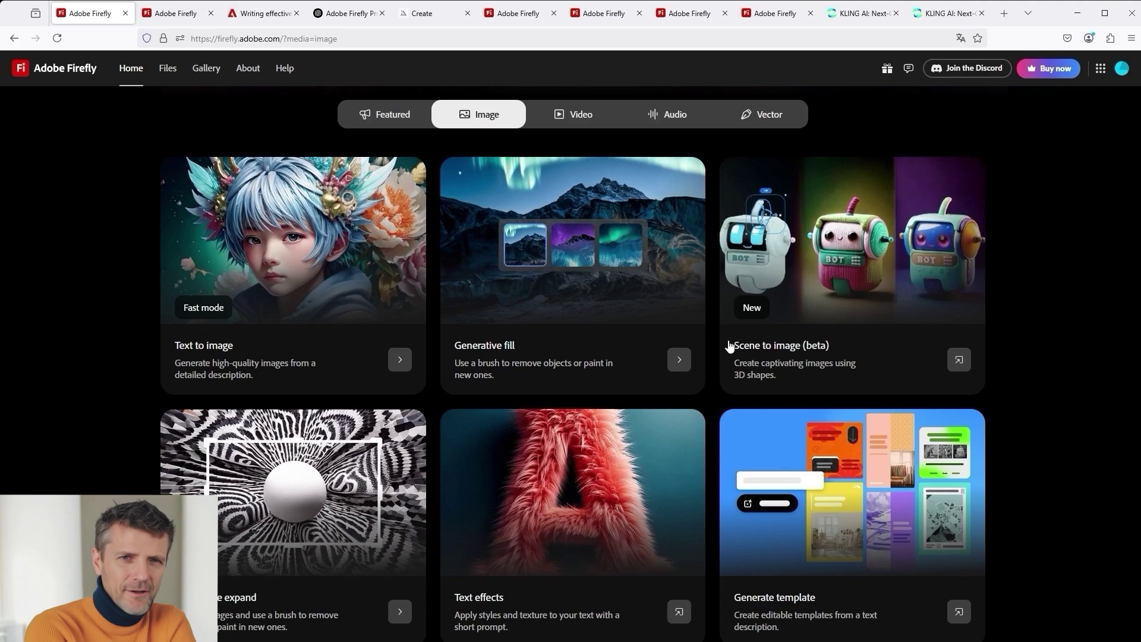
pyautogui.scroll(4, 731, 344)
pyautogui.click(592, 359)
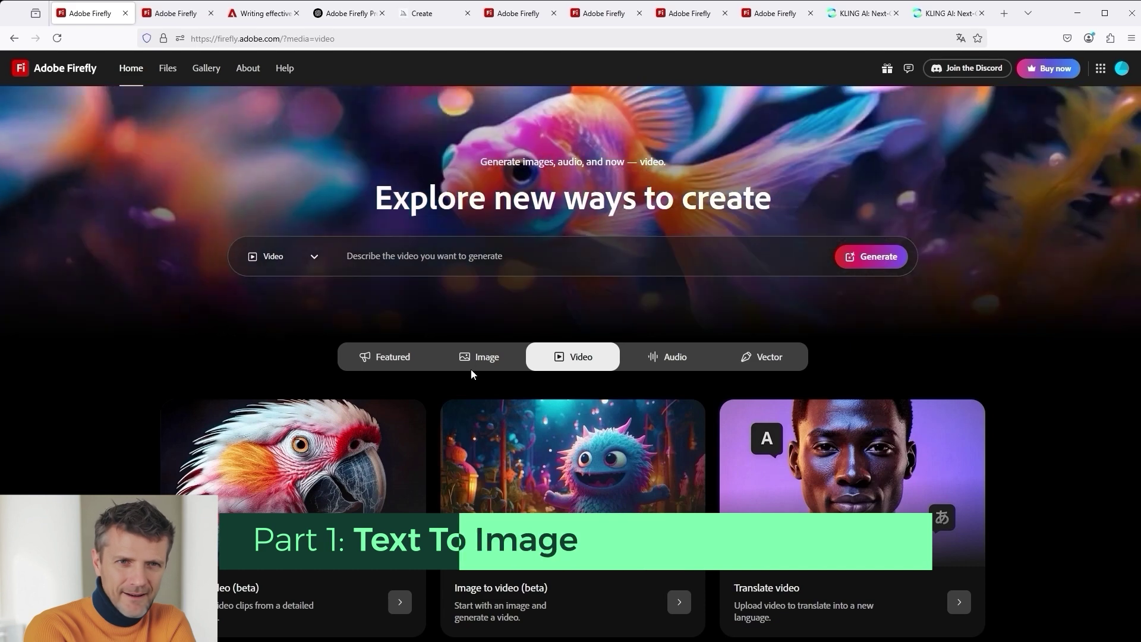
# Open the Text to image generator from the second Firefly page and collapse all four of its settings sections
pyautogui.click(171, 14)
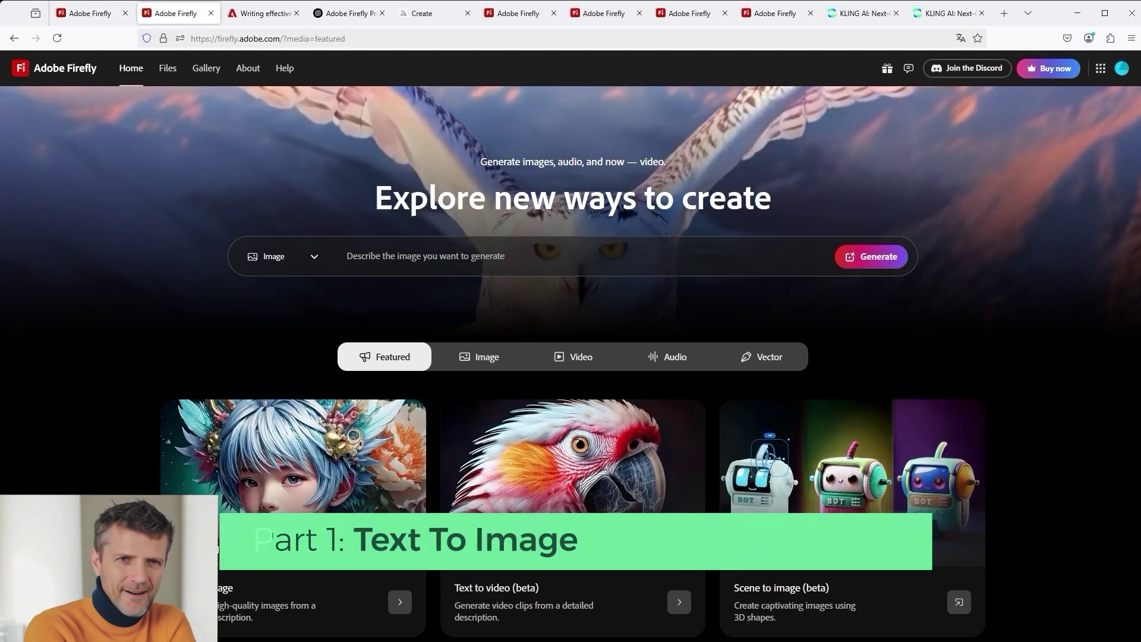
pyautogui.click(297, 477)
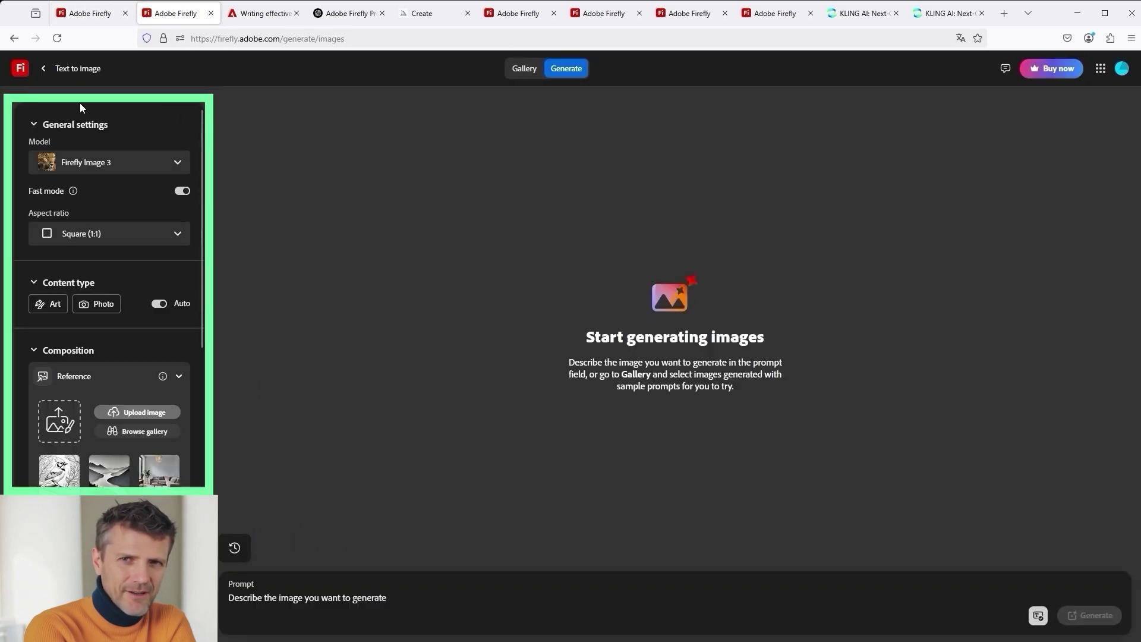
pyautogui.click(34, 124)
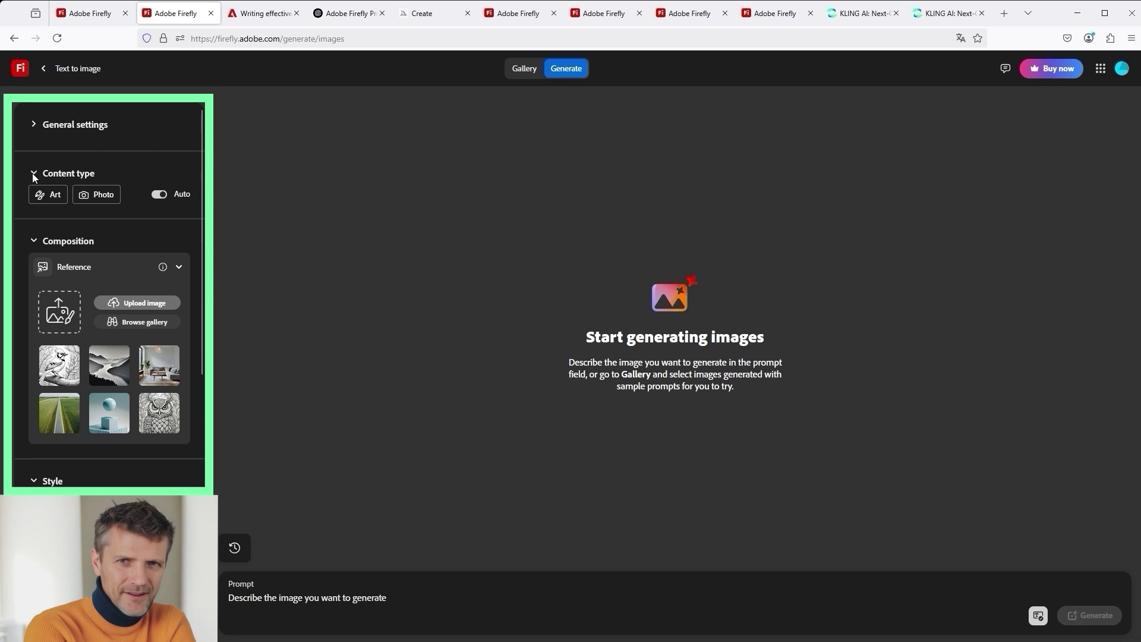
pyautogui.click(34, 173)
pyautogui.click(36, 220)
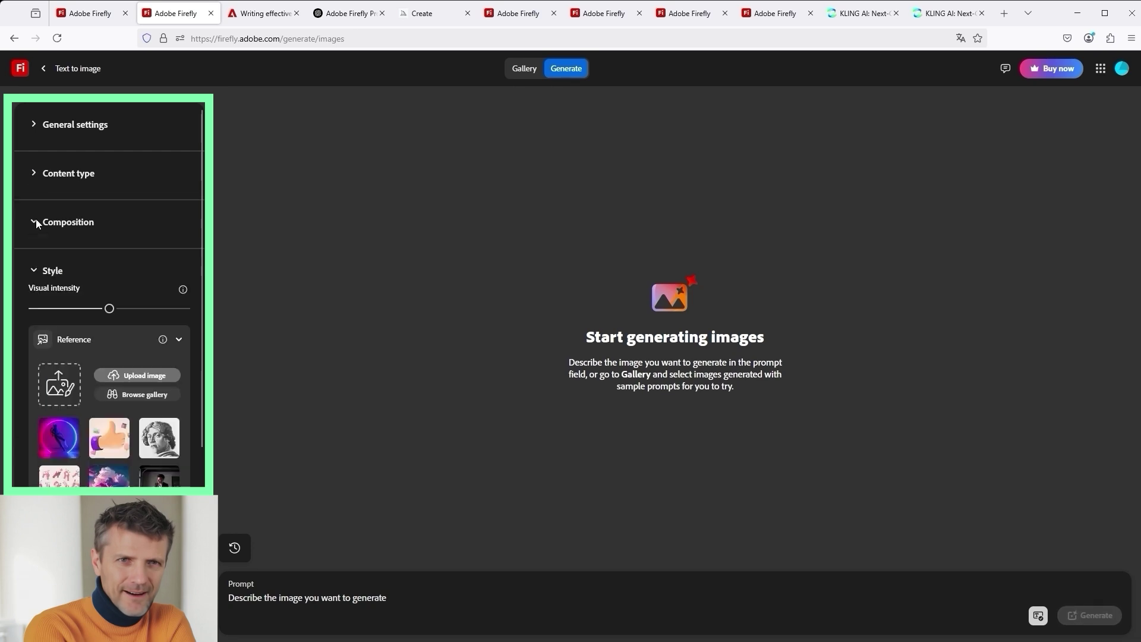
pyautogui.click(33, 270)
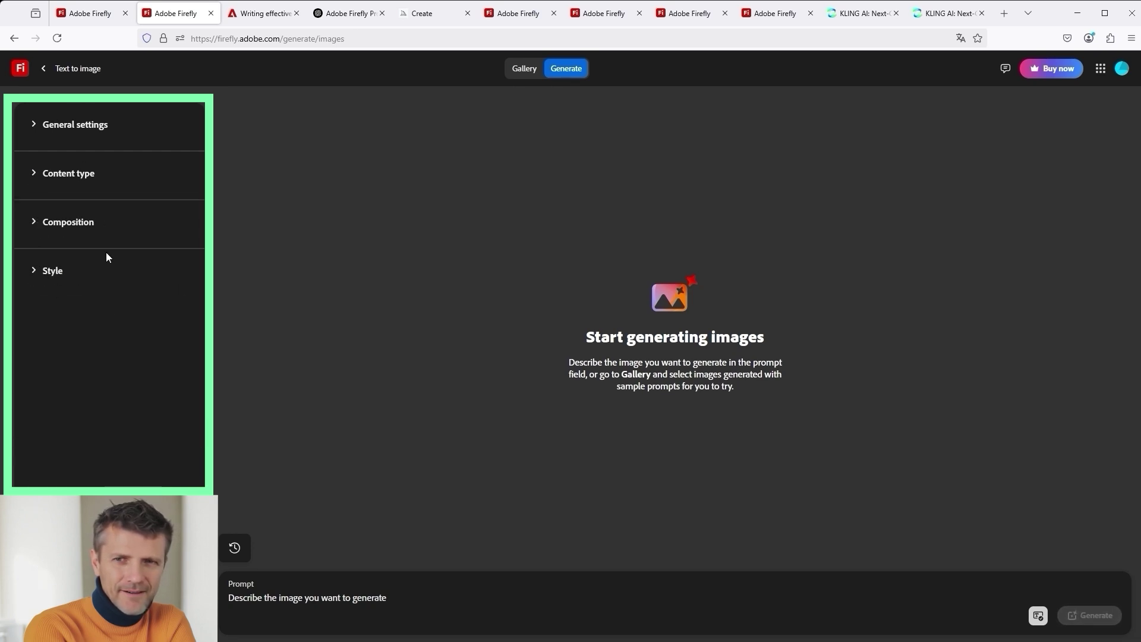
# Review the image model choices in the general settings and collapse the section again
pyautogui.click(36, 122)
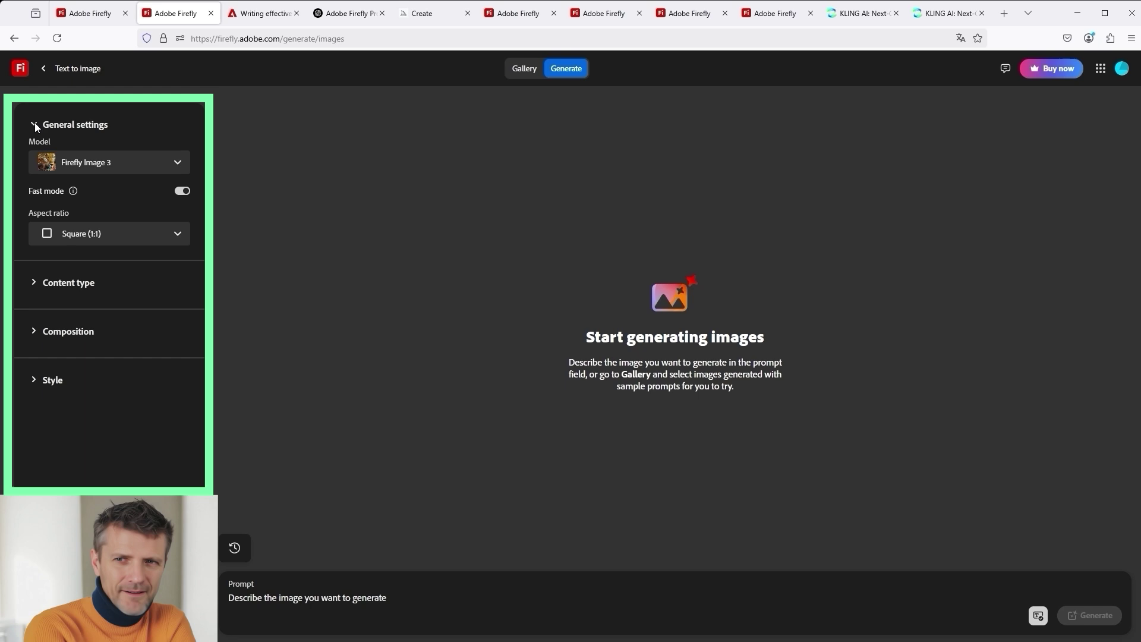
pyautogui.click(97, 162)
pyautogui.click(177, 116)
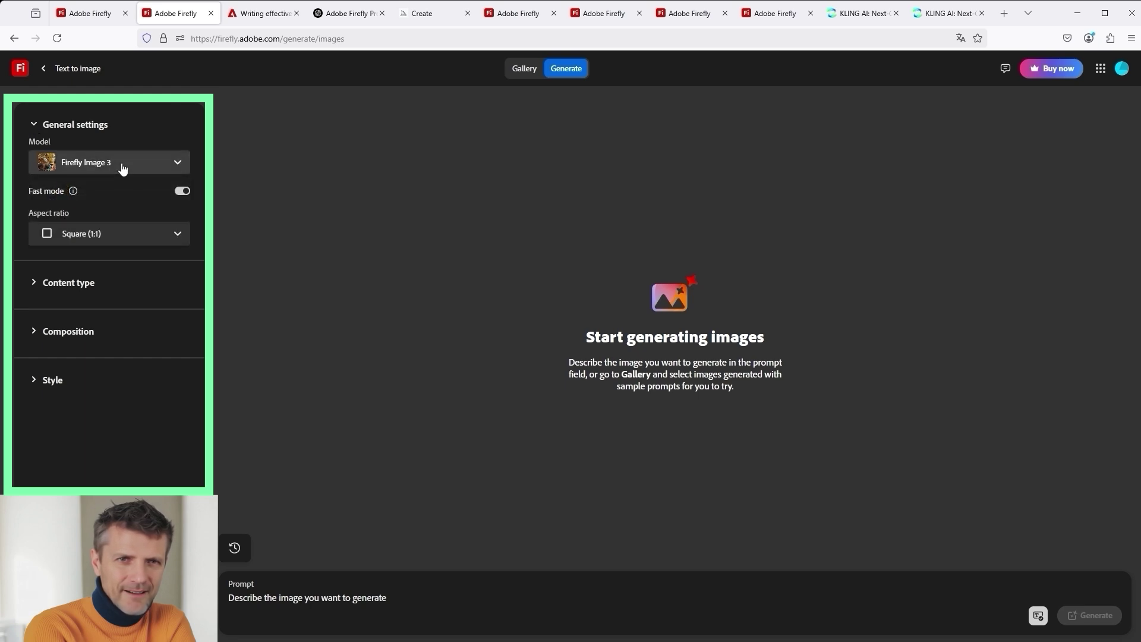
pyautogui.click(142, 163)
pyautogui.click(127, 194)
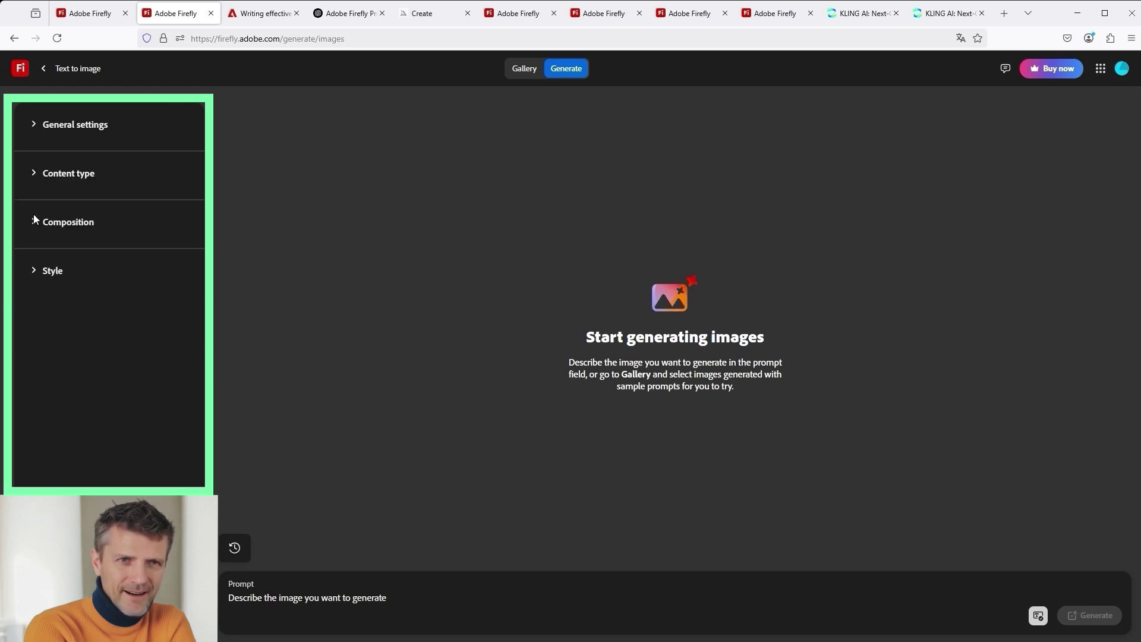
# Try the Art content type for the image, and switch the content type to Photo
pyautogui.click(34, 172)
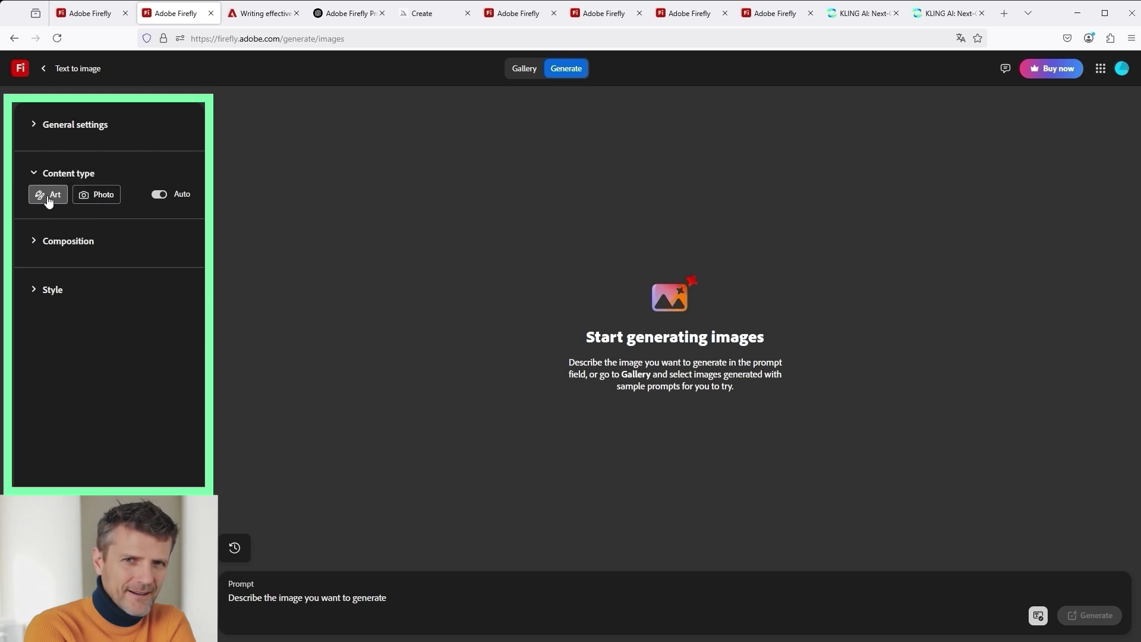
pyautogui.click(48, 201)
pyautogui.click(98, 198)
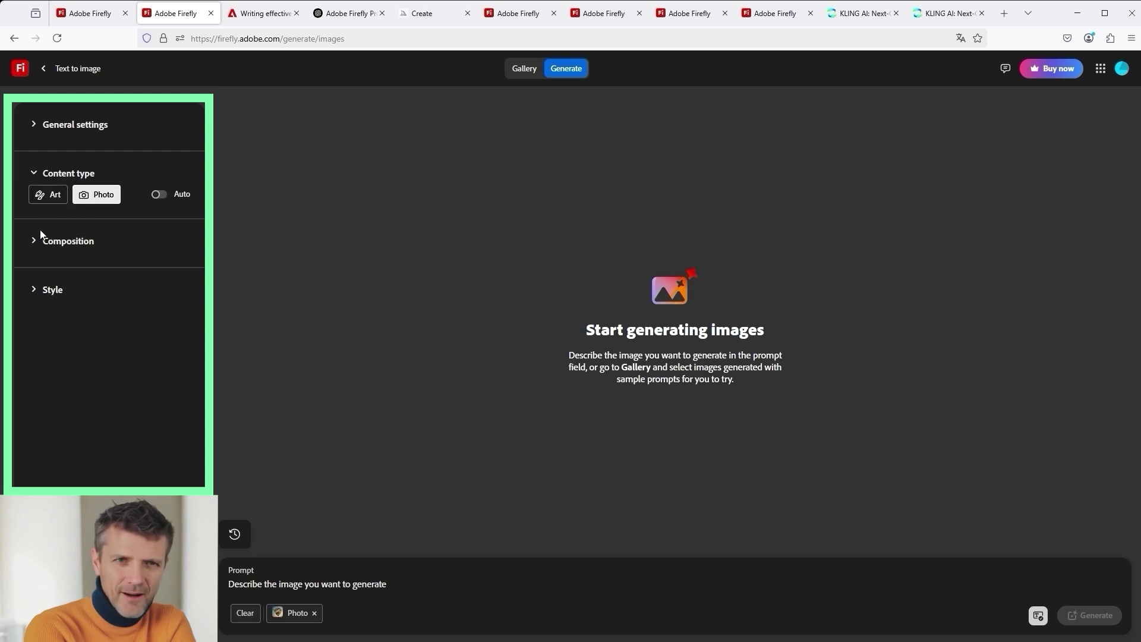
# Use the sample image of a straight road through green fields as the composition reference
pyautogui.click(33, 241)
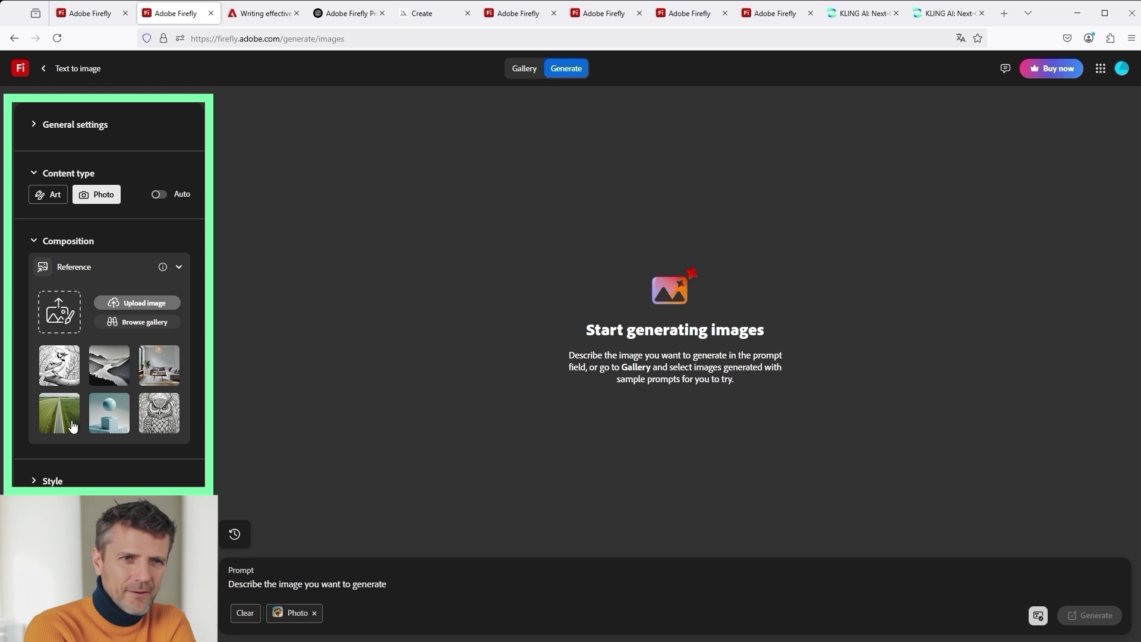
pyautogui.click(72, 426)
pyautogui.click(35, 239)
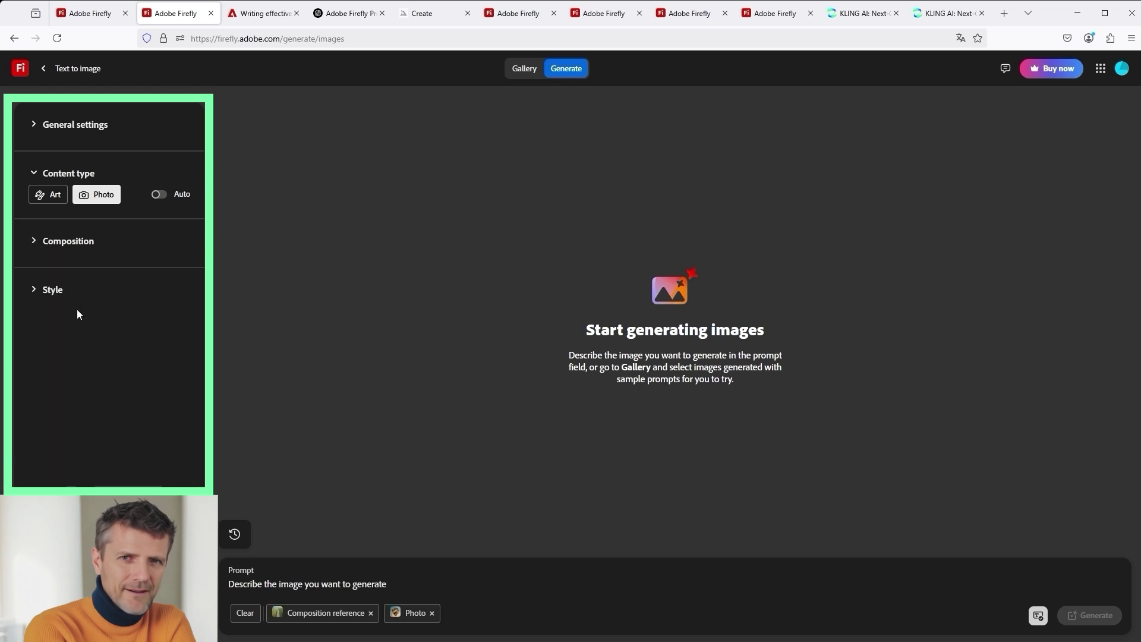
# Try the neon figure as the style reference, raise the visual intensity, and switch the reference to the thumbs-up image
pyautogui.click(37, 290)
pyautogui.click(51, 457)
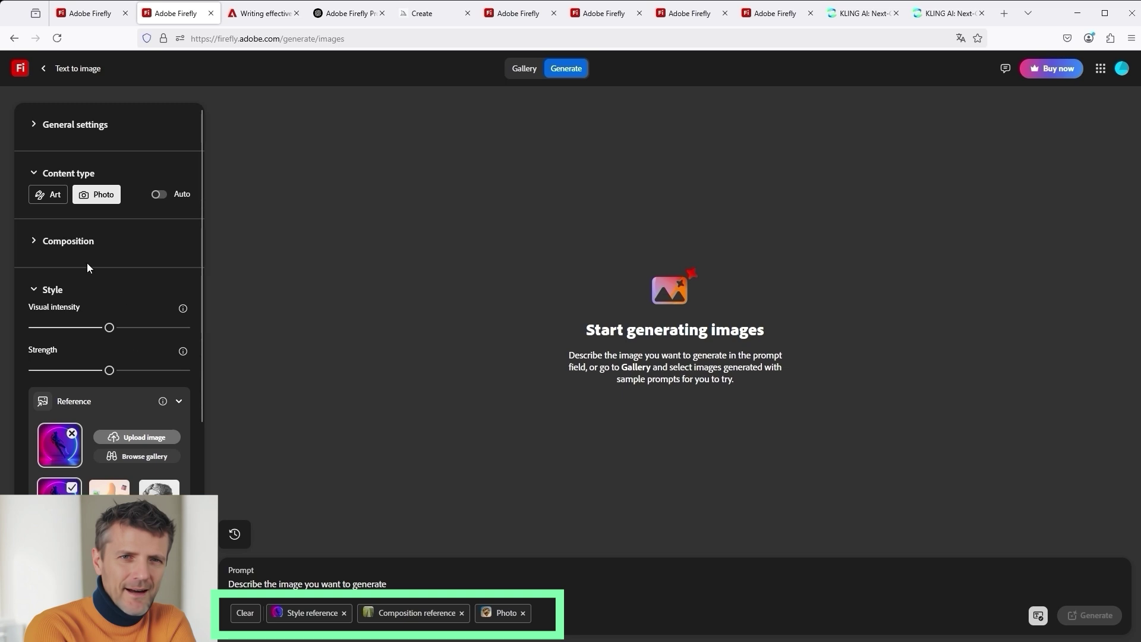
pyautogui.click(109, 486)
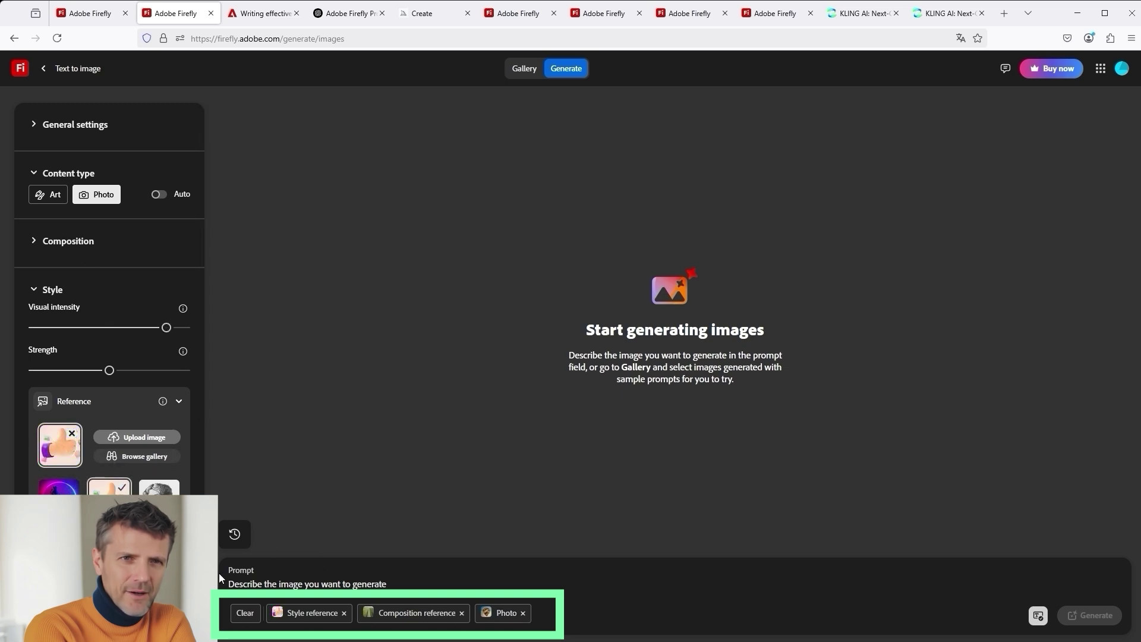
# Remove the style reference, composition reference and Photo content type from the prompt, and expand the composition settings
pyautogui.click(344, 613)
pyautogui.click(371, 613)
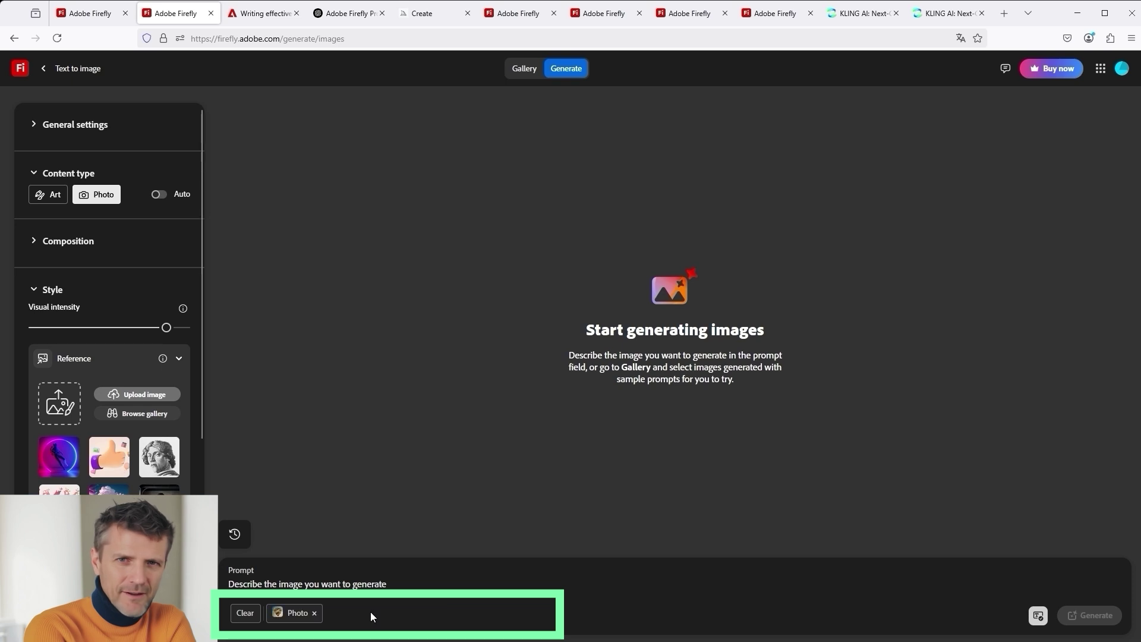
pyautogui.click(315, 614)
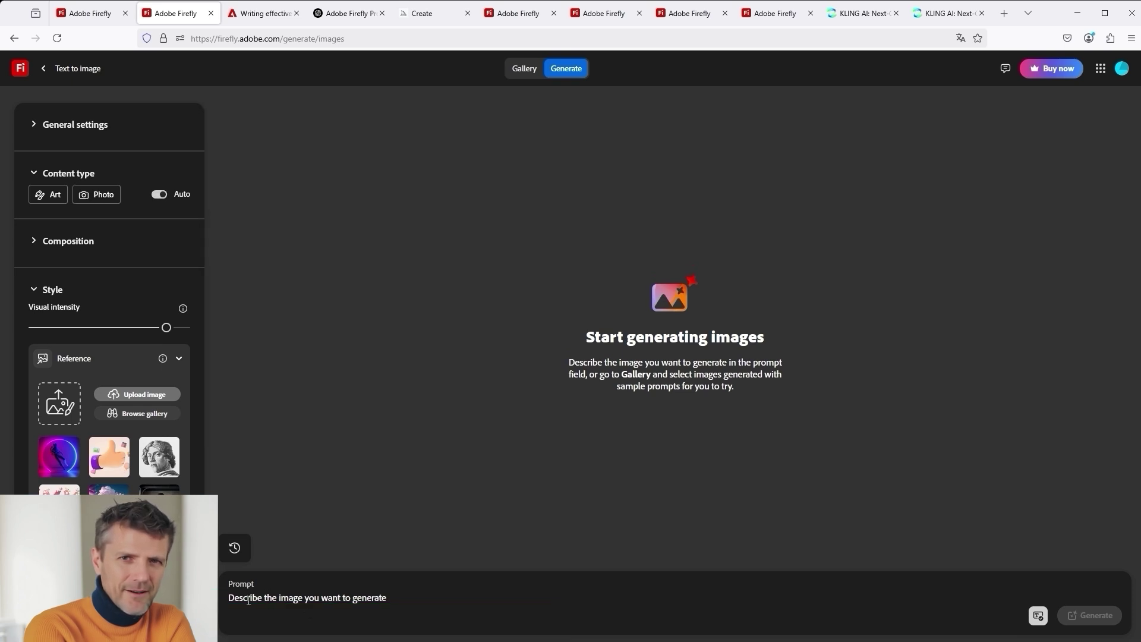
pyautogui.click(33, 240)
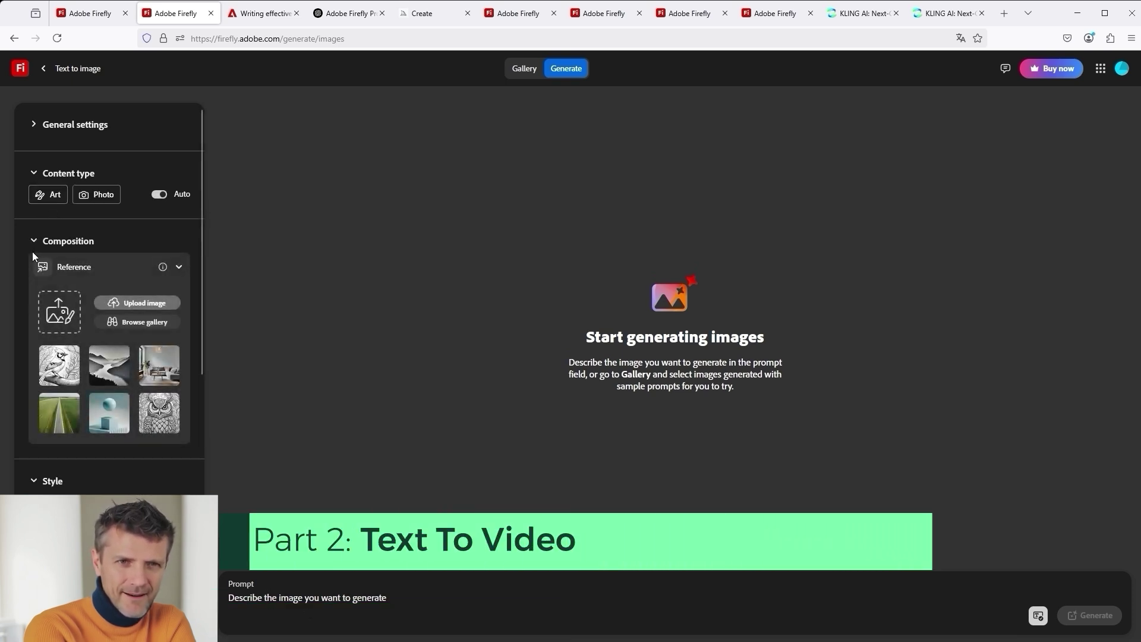
# Return to the Firefly home page, open the Text to video (beta) generator, and collapse its general and camera settings
pyautogui.click(21, 69)
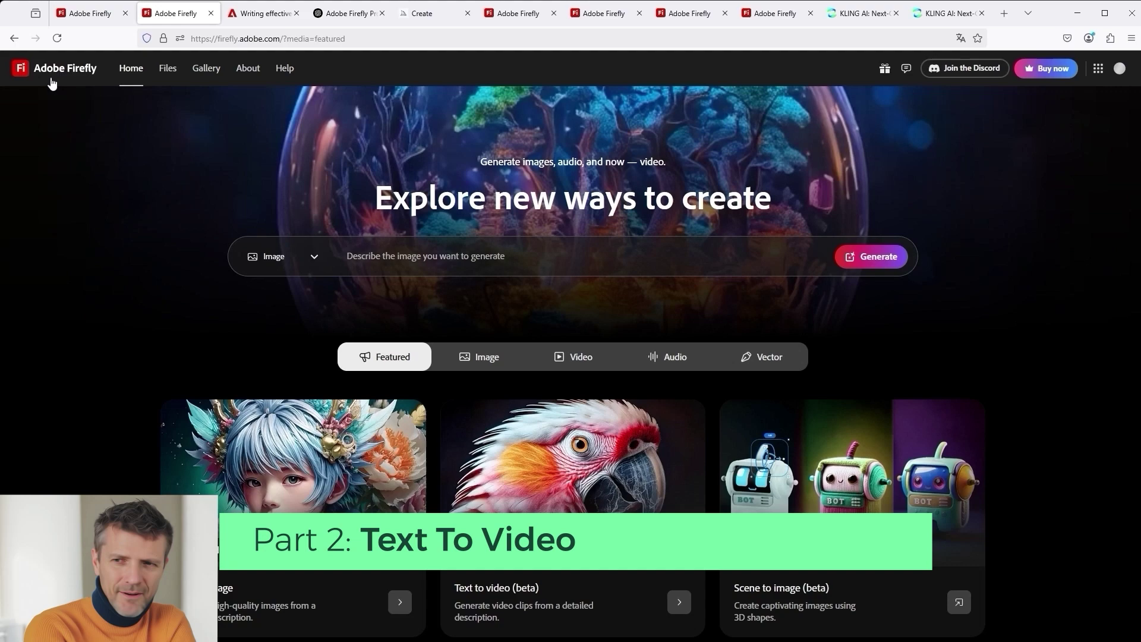
pyautogui.click(577, 523)
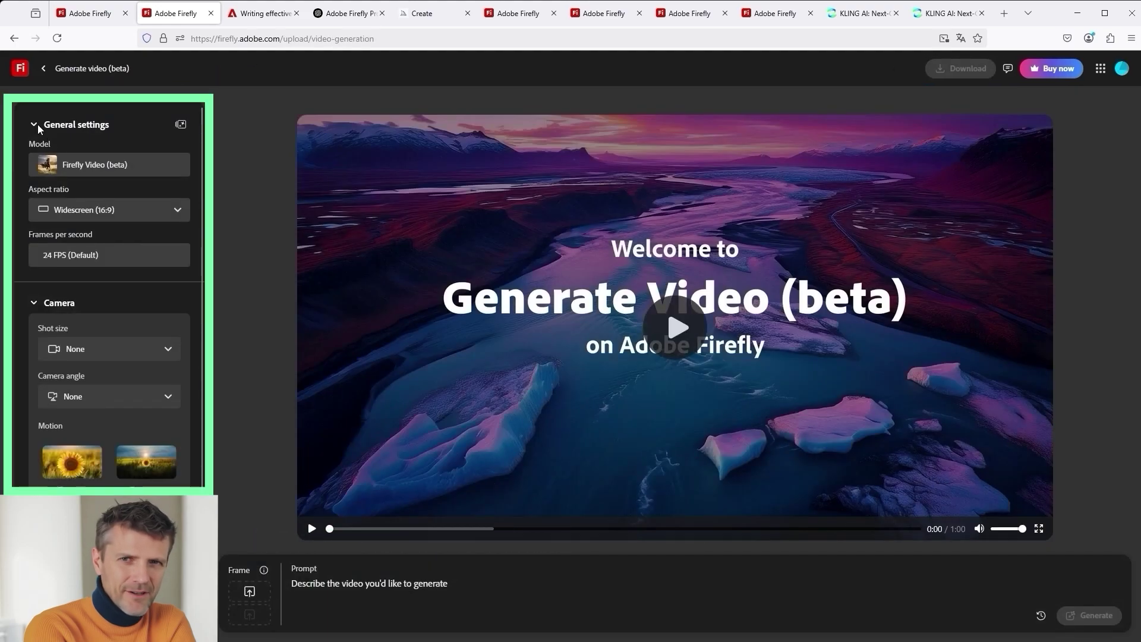
pyautogui.click(35, 125)
pyautogui.click(34, 170)
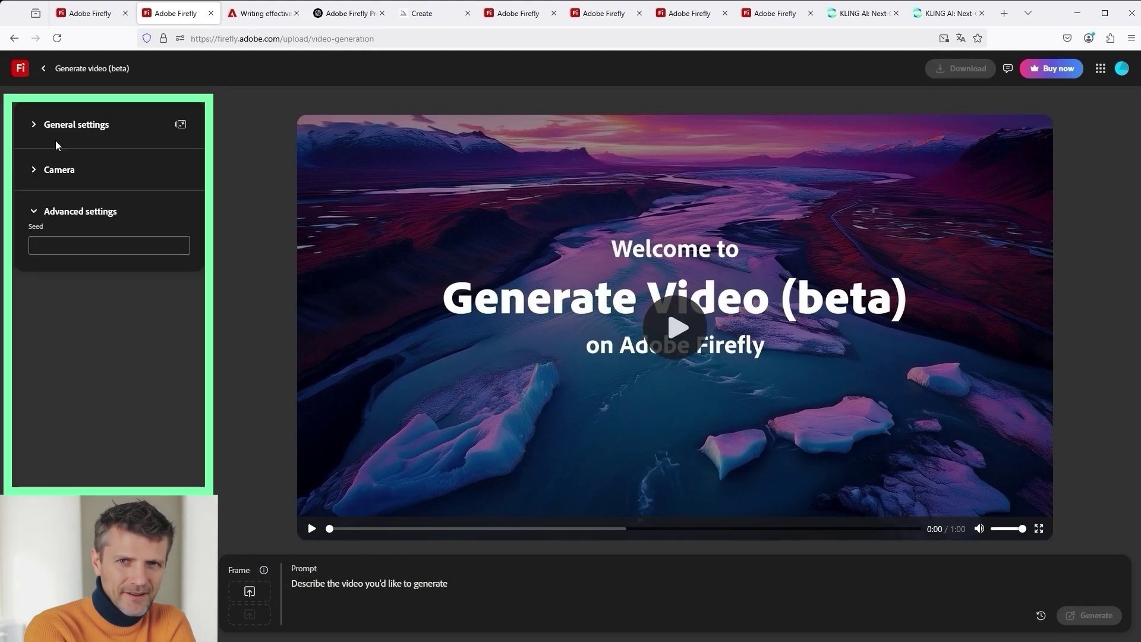
# Expand the video's general settings and choose Widescreen (16:9) as the aspect ratio
pyautogui.click(35, 122)
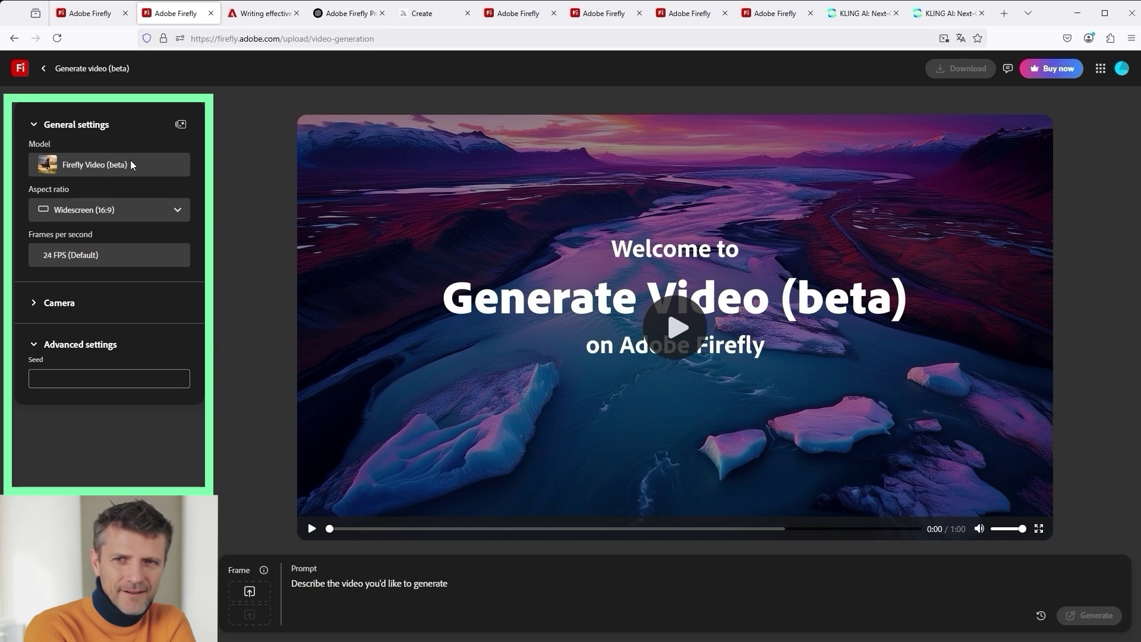
pyautogui.click(102, 212)
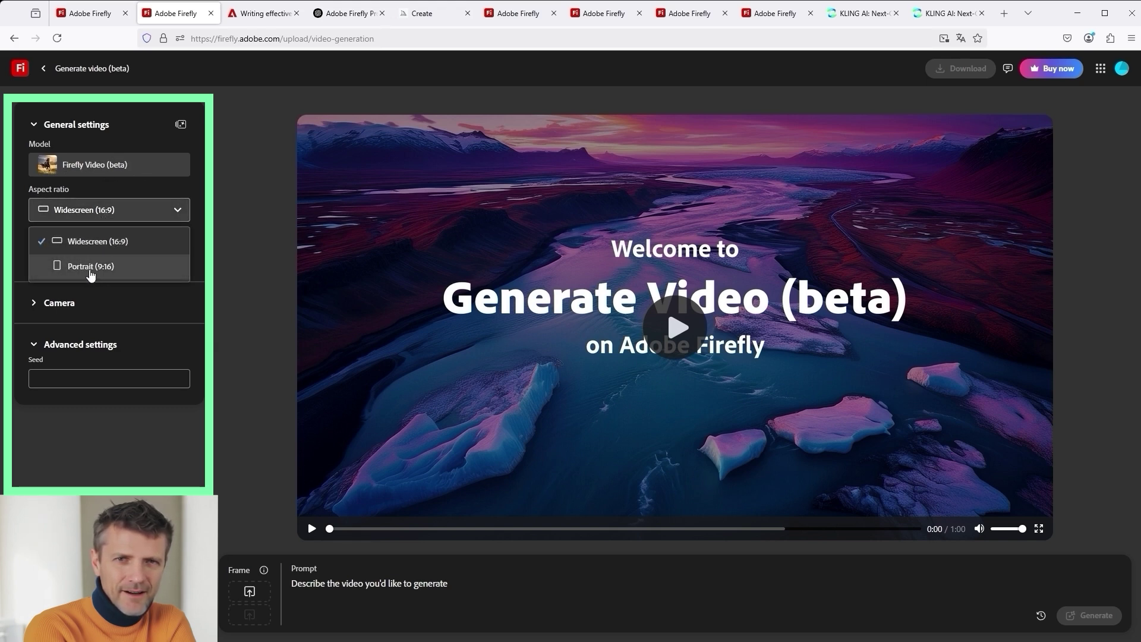
pyautogui.click(101, 242)
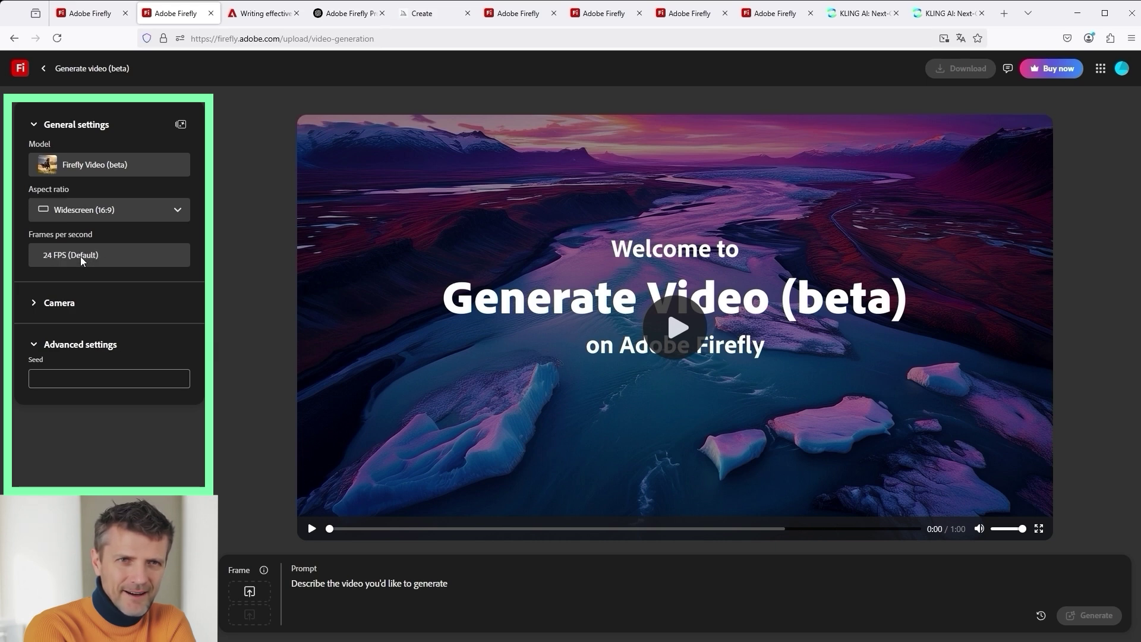
# Expand the video's camera settings and set the camera angle to Aerial shot
pyautogui.click(41, 305)
pyautogui.scroll(-2, 94, 403)
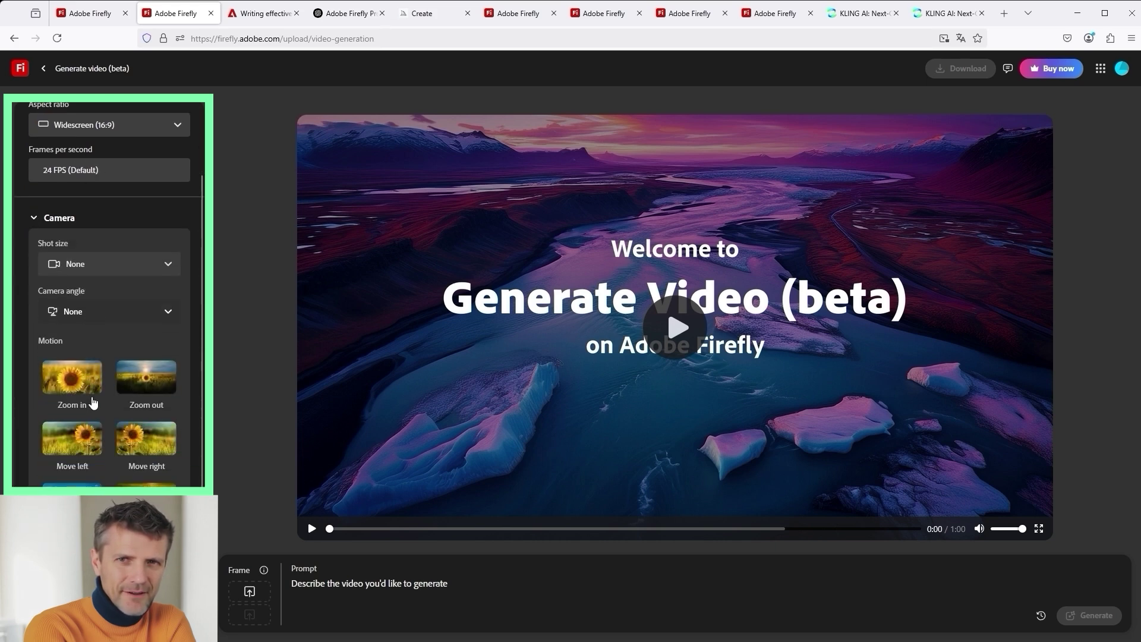
pyautogui.scroll(-1, 94, 404)
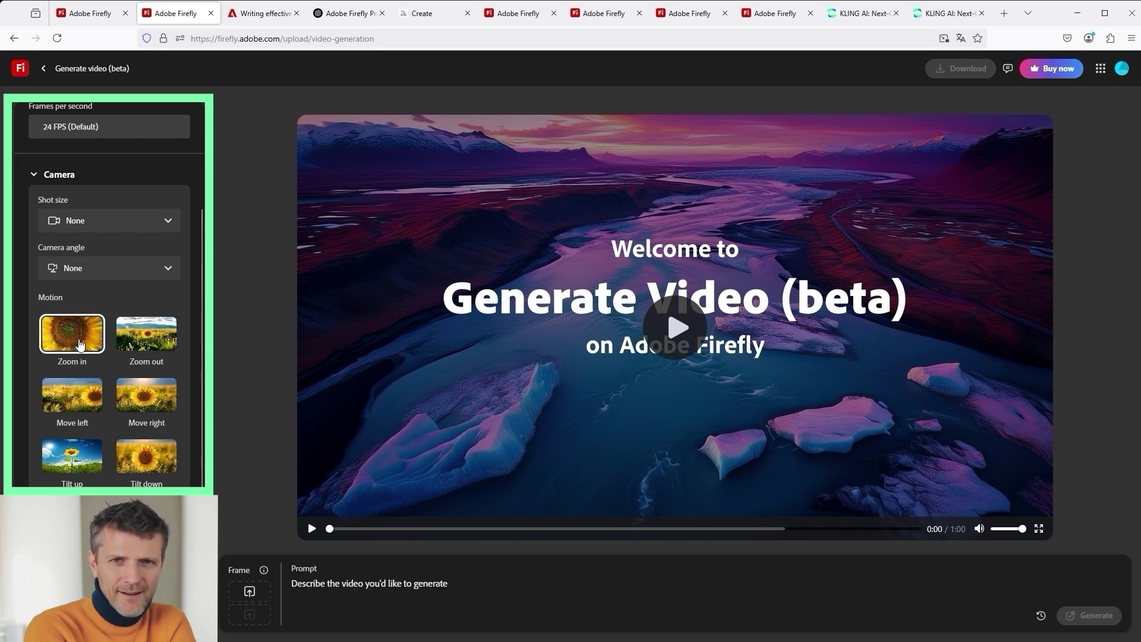
pyautogui.click(117, 273)
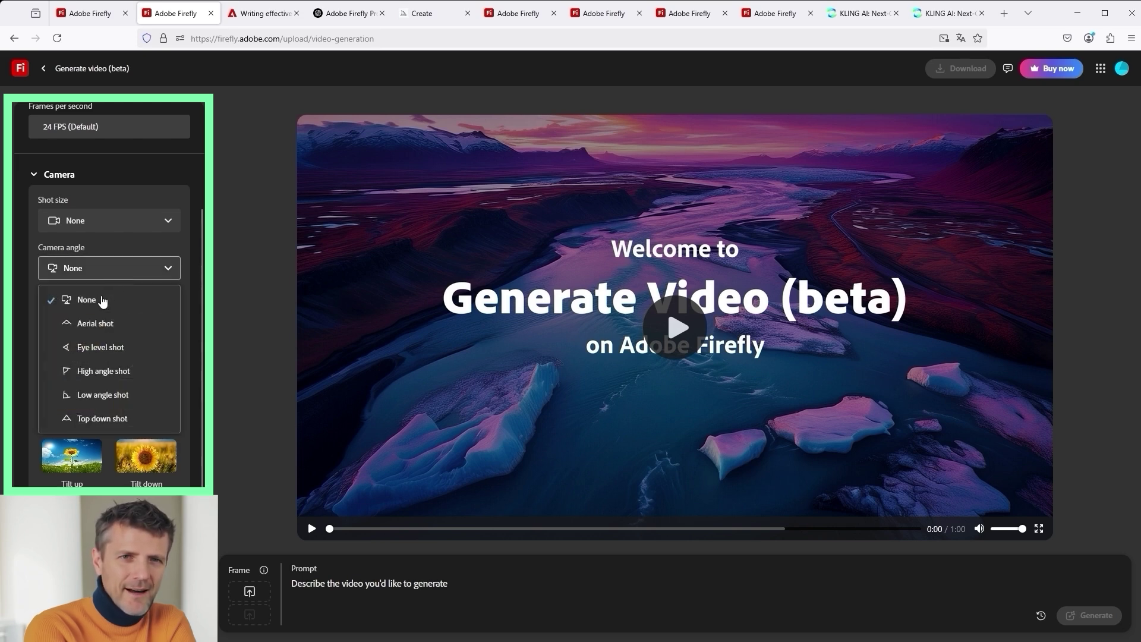
pyautogui.click(98, 327)
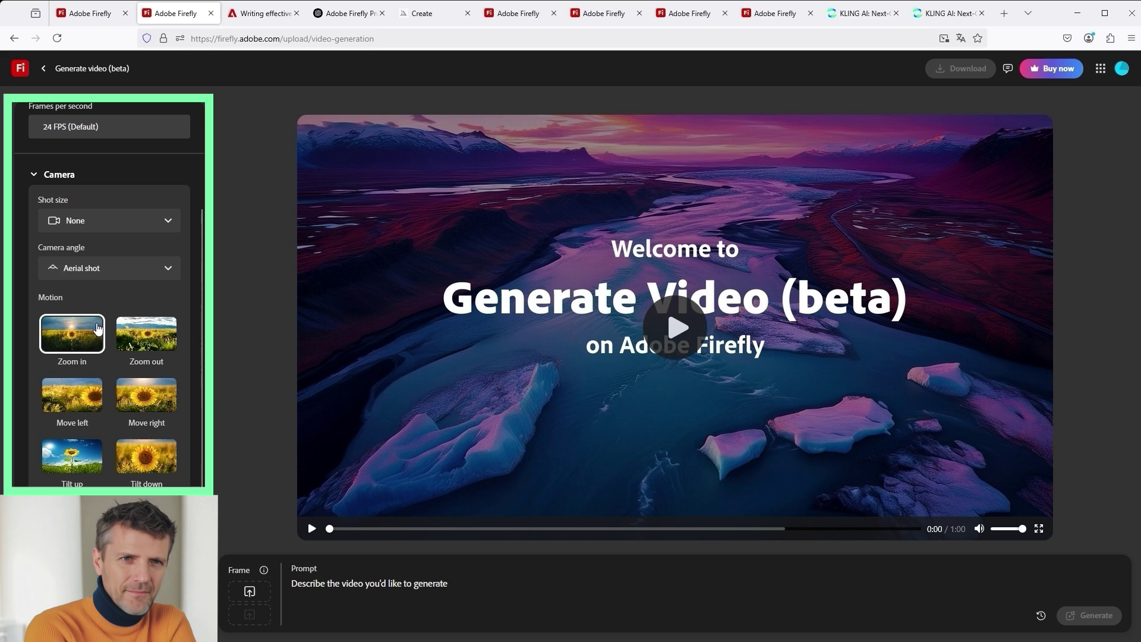
# Try the Long shot size in the video's camera settings, and collapse the camera and general settings
pyautogui.click(110, 223)
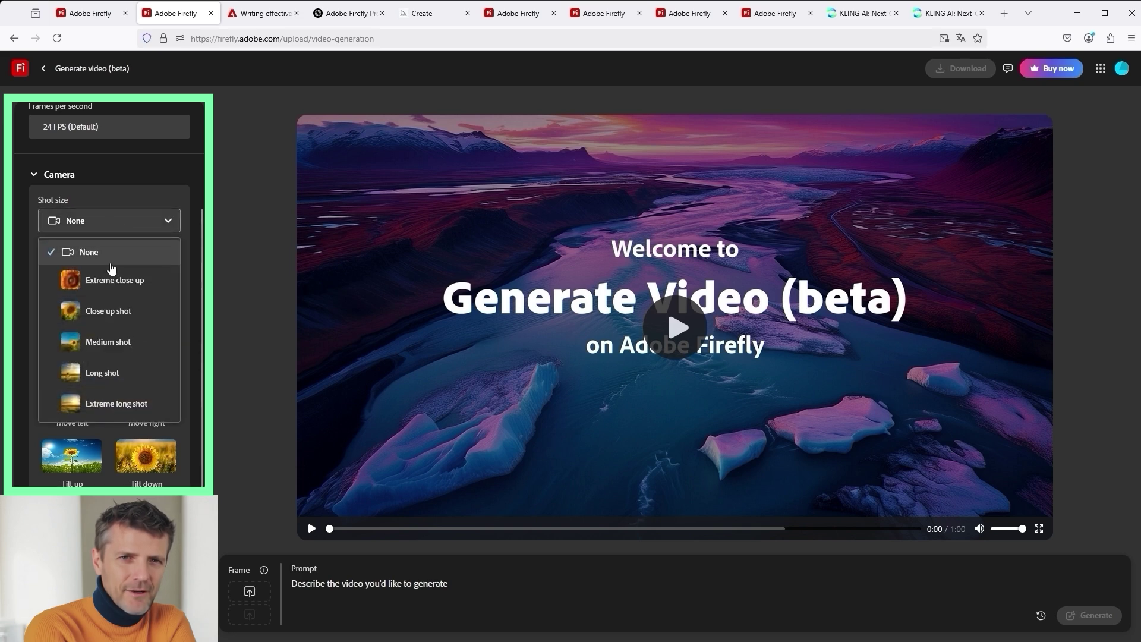
pyautogui.click(95, 378)
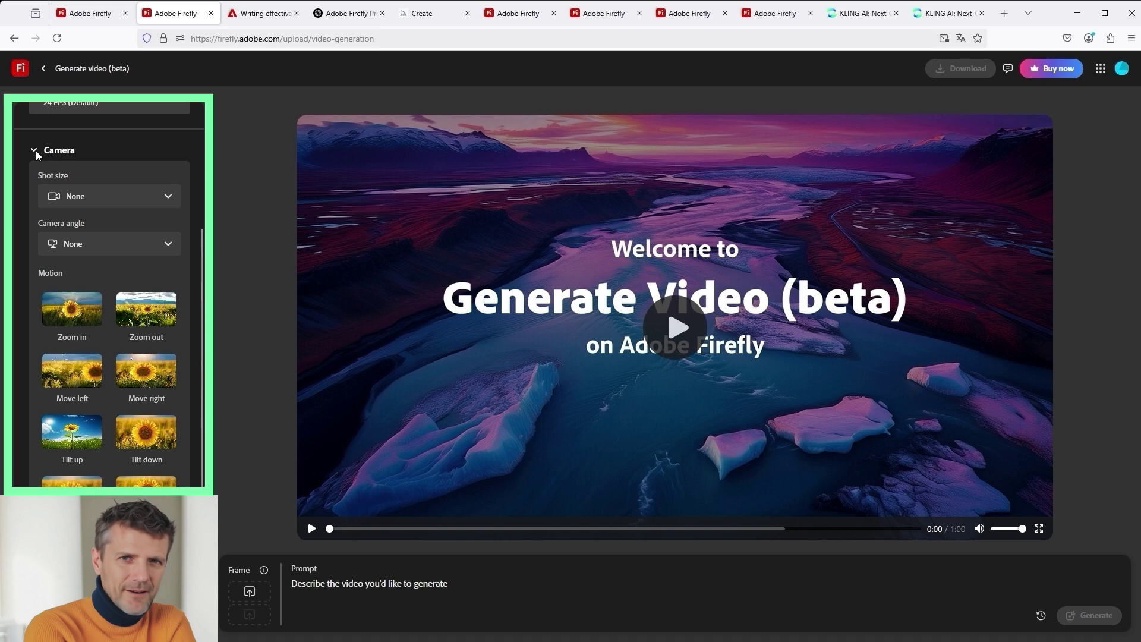
pyautogui.click(35, 151)
pyautogui.click(34, 124)
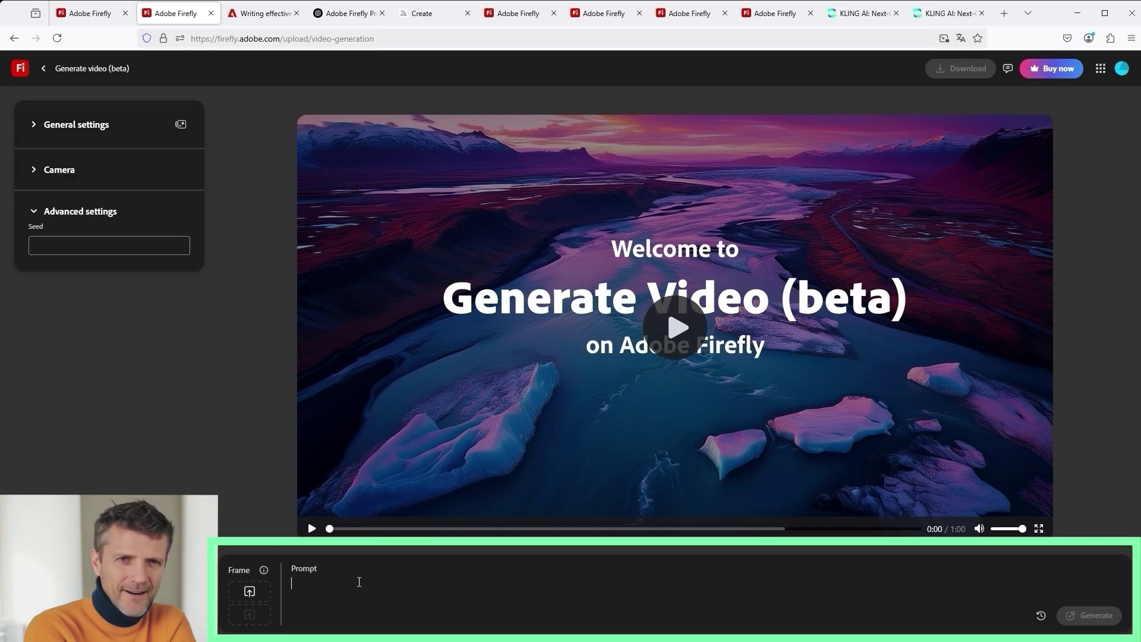
# Enter the placeholder text "ljkfskfjskdfskdfjsdkfjksdf" as the video prompt, and return to the Firefly home page to view the featured tools
pyautogui.write('ljkfskfjskdfskdfjsdkfjksdf')
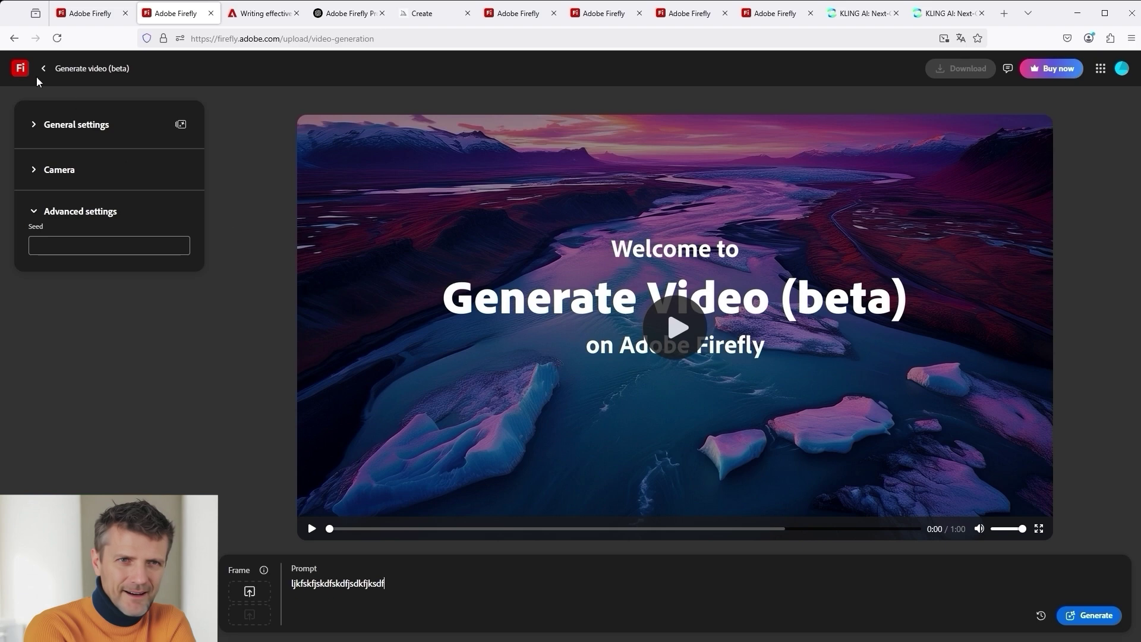
pyautogui.click(21, 66)
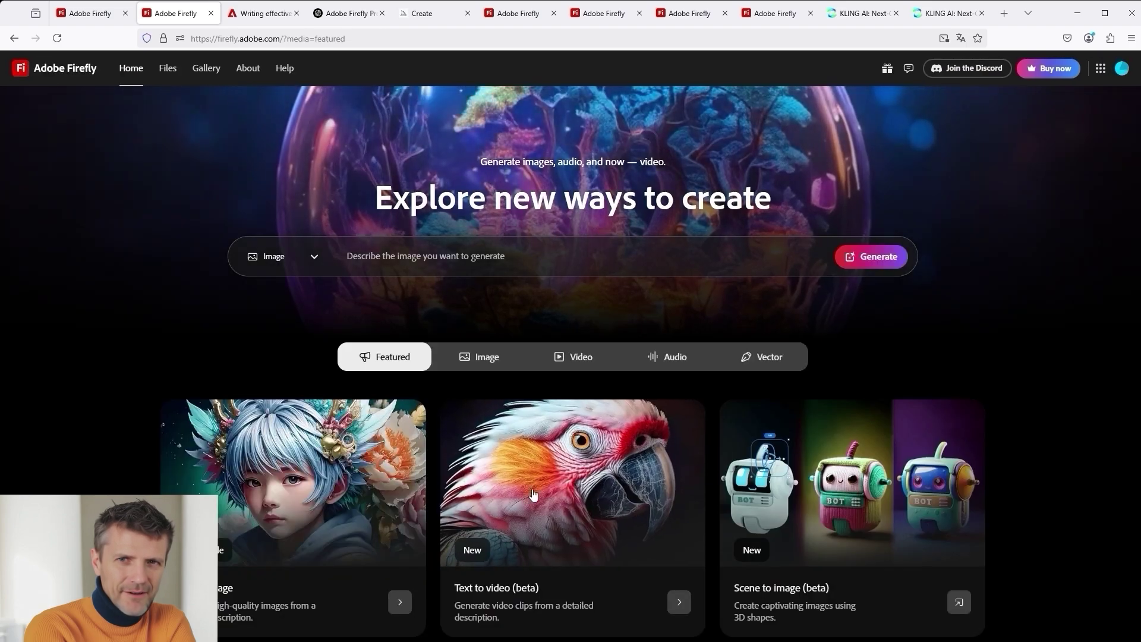
pyautogui.scroll(-4, 589, 459)
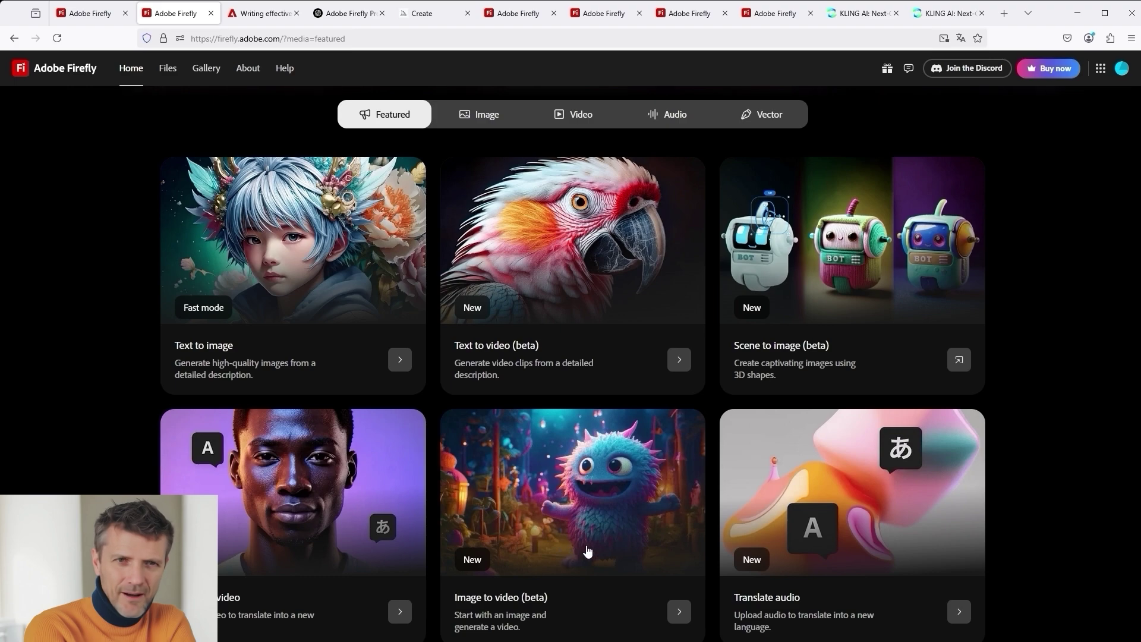
pyautogui.scroll(3, 588, 546)
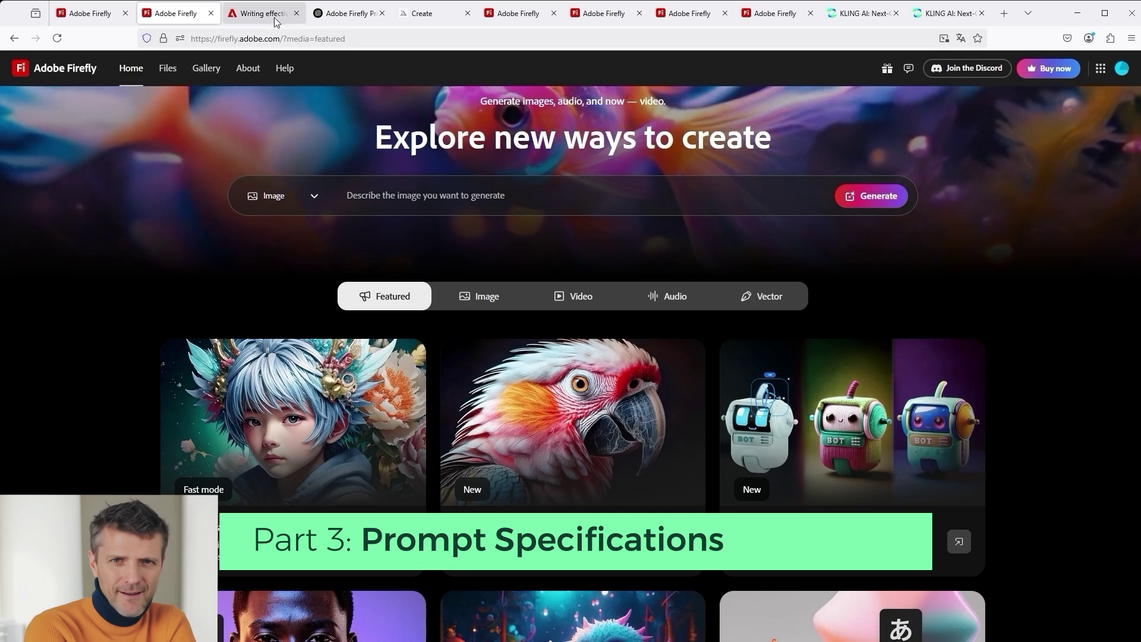
# Open the Adobe help article on writing effective text prompts for video generation, and look through its guidelines and example prompts
pyautogui.click(260, 15)
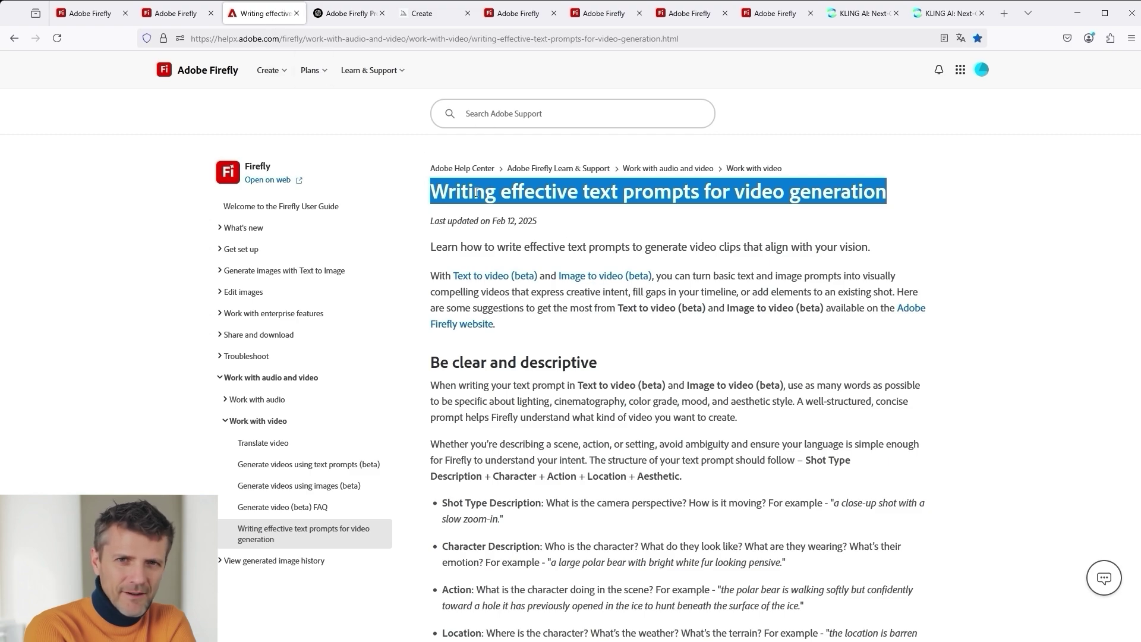
pyautogui.moveTo(444, 192); pyautogui.dragTo(568, 532)
pyautogui.click(675, 182)
pyautogui.scroll(8, 673, 153)
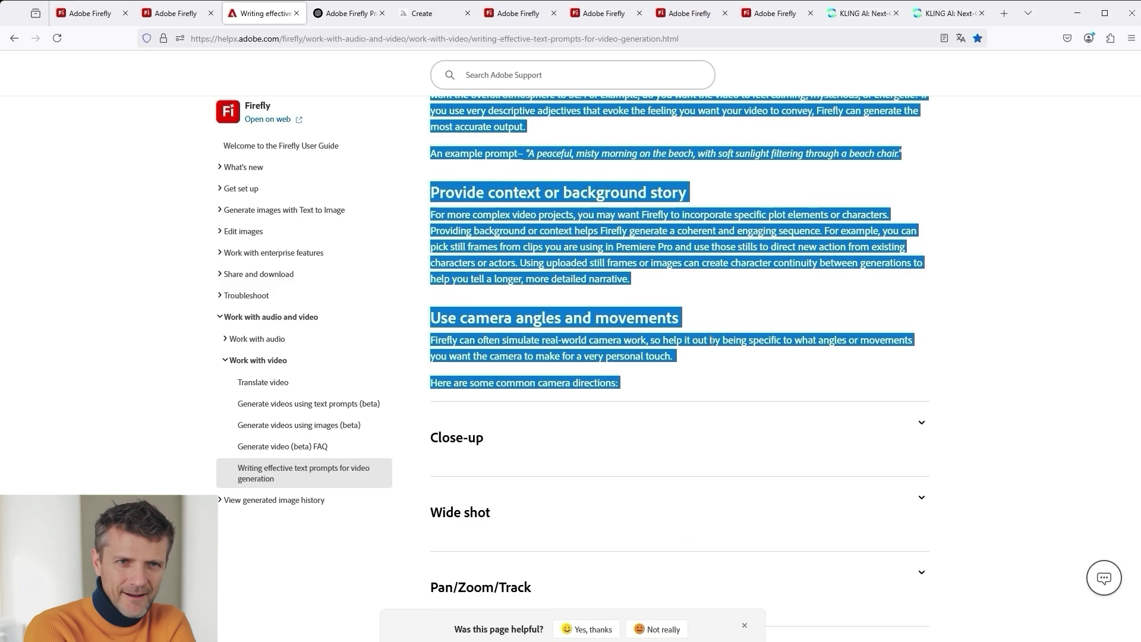
pyautogui.scroll(-7, 716, 375)
pyautogui.scroll(-20, 679, 322)
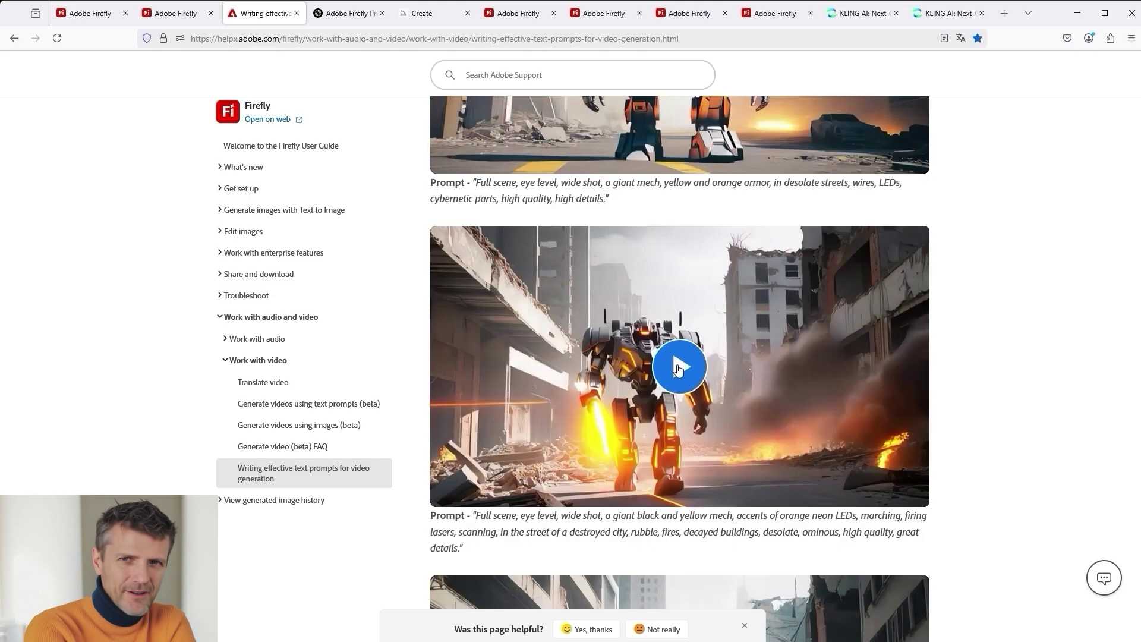
pyautogui.scroll(18, 670, 349)
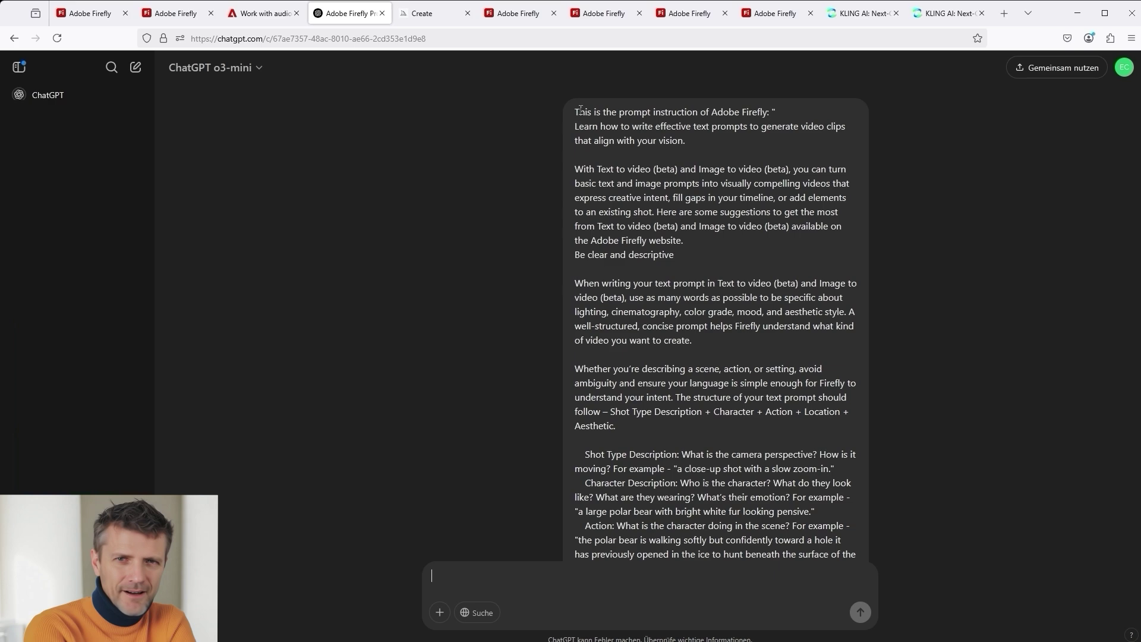
# Highlight the start of the Adobe Firefly prompt instructions in the ChatGPT message and read on to the closing request
pyautogui.moveTo(582, 111); pyautogui.dragTo(737, 497)
pyautogui.scroll(-6, 740, 476)
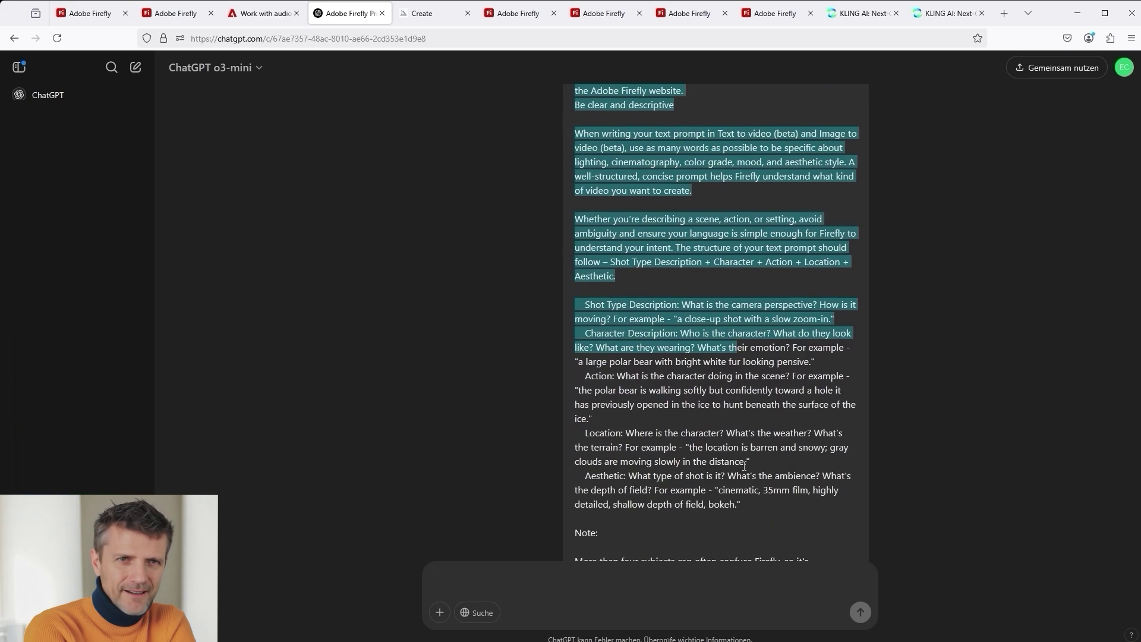
pyautogui.scroll(-15, 743, 458)
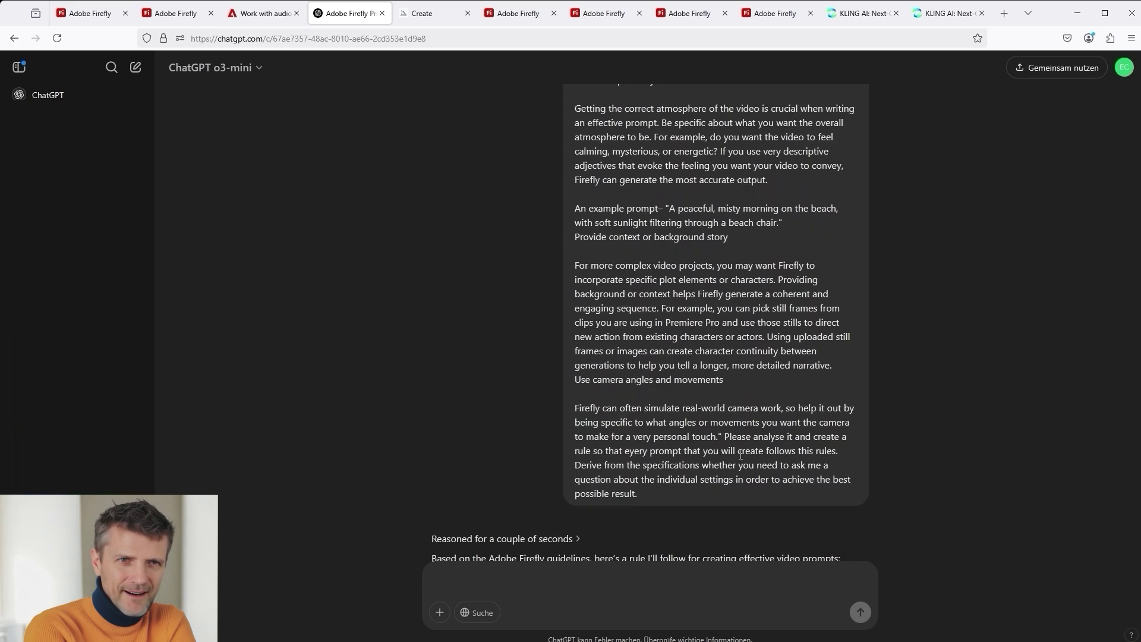
pyautogui.scroll(-5, 740, 454)
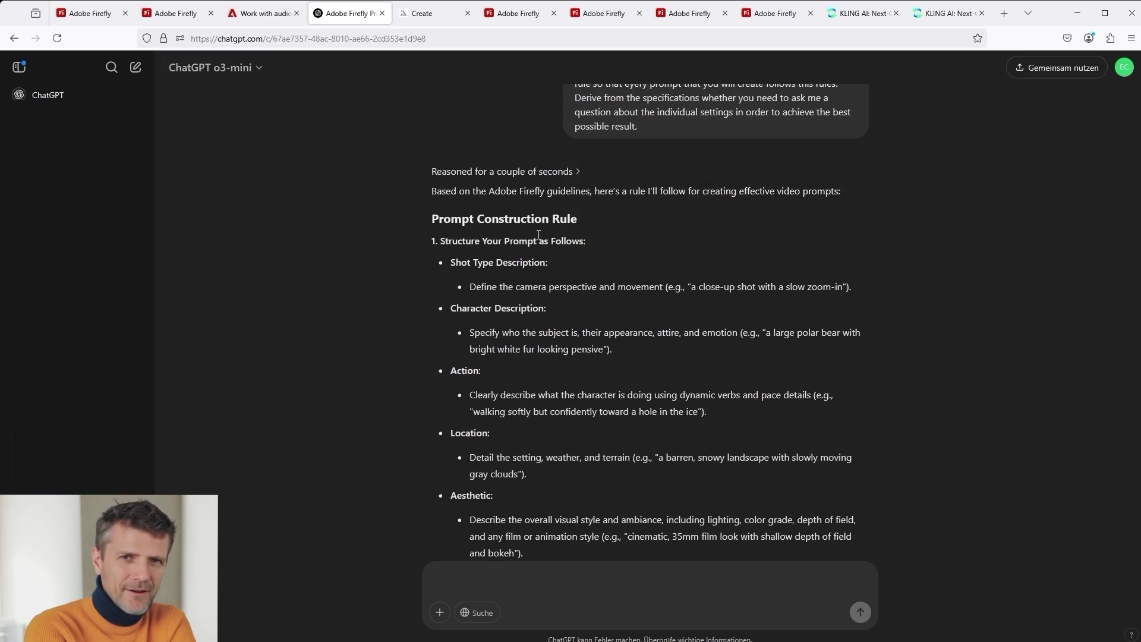
# Read through the Prompt Construction Rule in ChatGPT's answer and highlight its Clarification Questions section
pyautogui.scroll(-6, 529, 256)
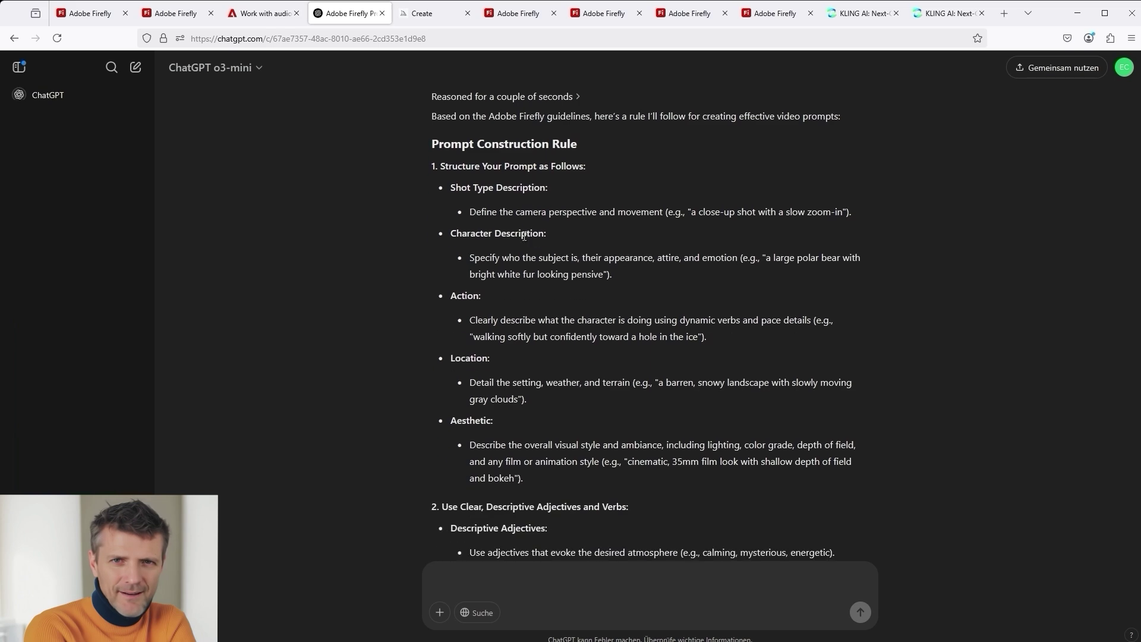
pyautogui.scroll(-10, 536, 297)
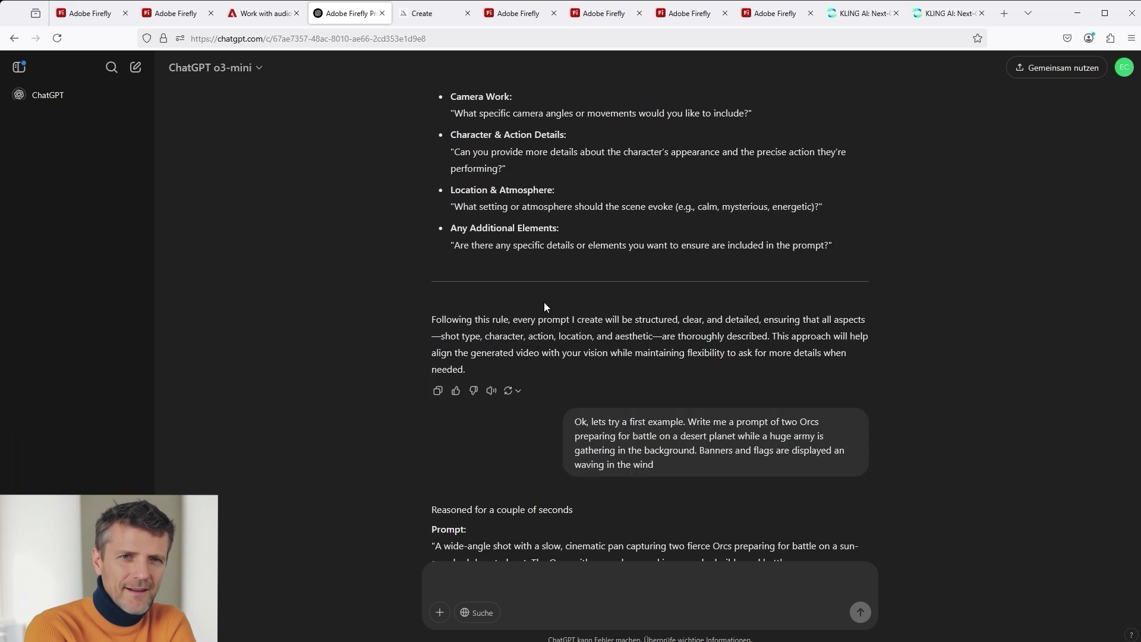
pyautogui.scroll(4, 522, 220)
pyautogui.scroll(3, 517, 211)
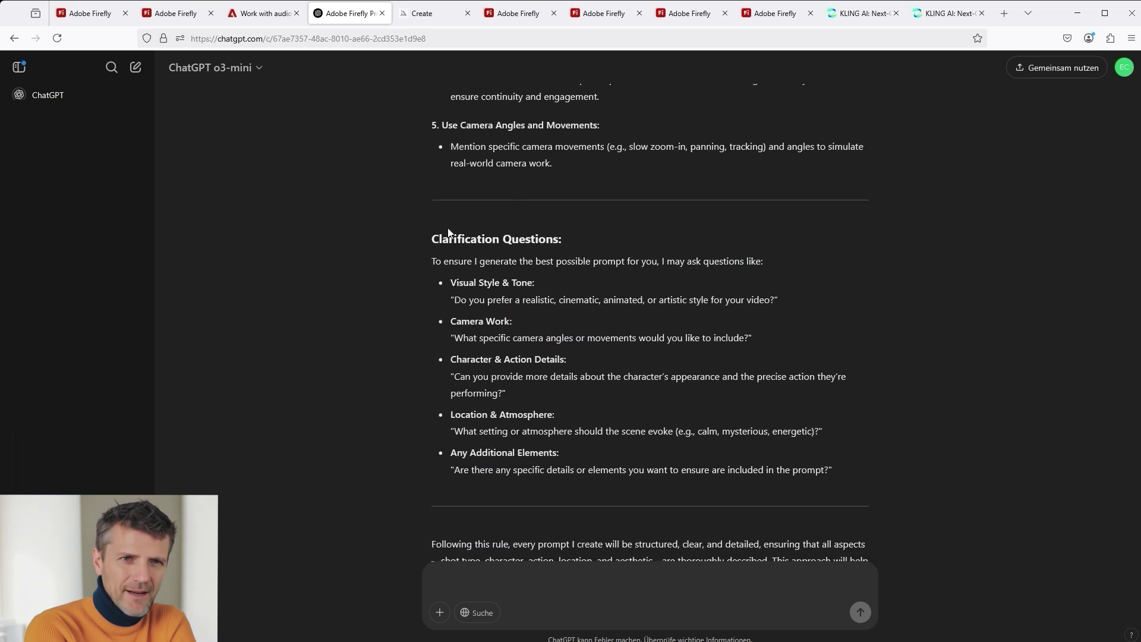
pyautogui.moveTo(410, 236); pyautogui.dragTo(724, 488)
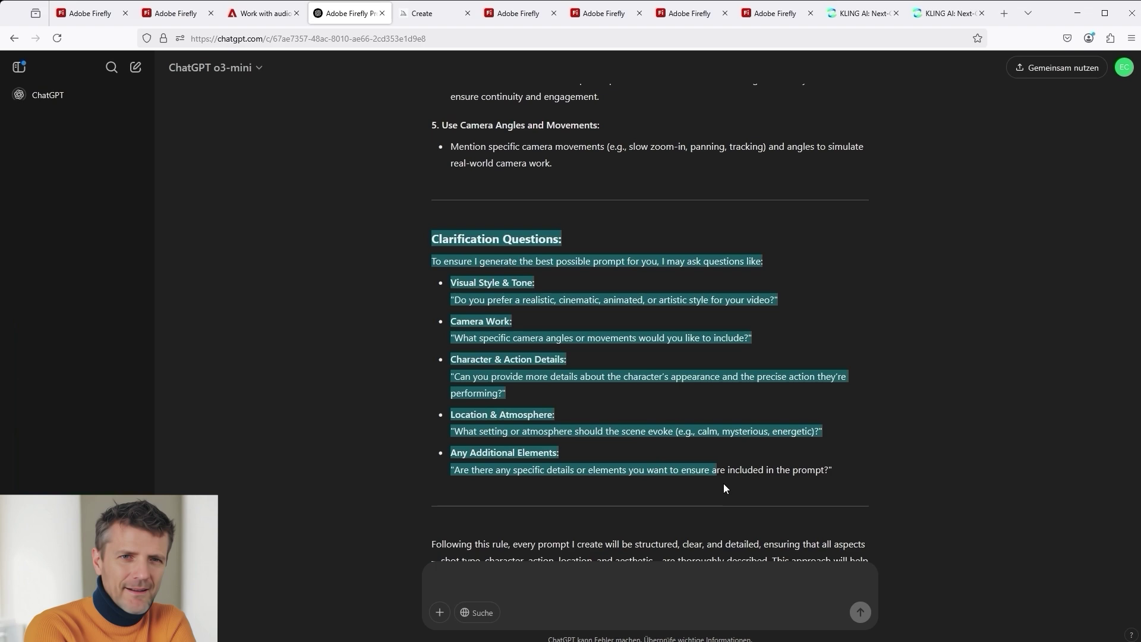
pyautogui.click(946, 410)
# Read the example request for two Orcs preparing for battle and select the full text of the revised prompt
pyautogui.scroll(-4, 601, 344)
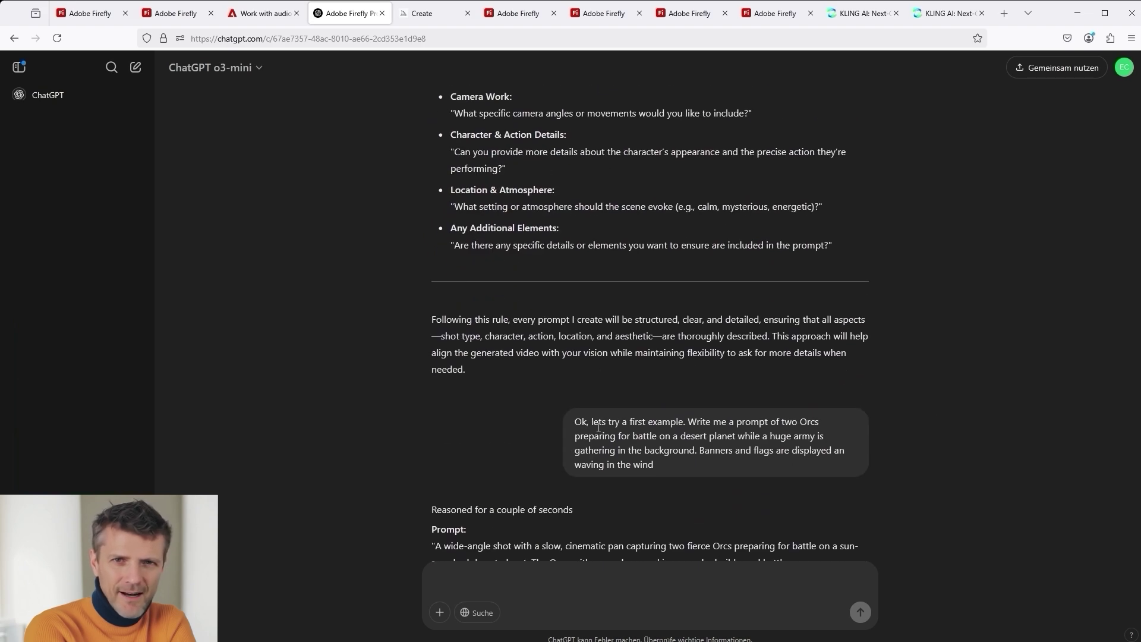
pyautogui.scroll(-3, 779, 445)
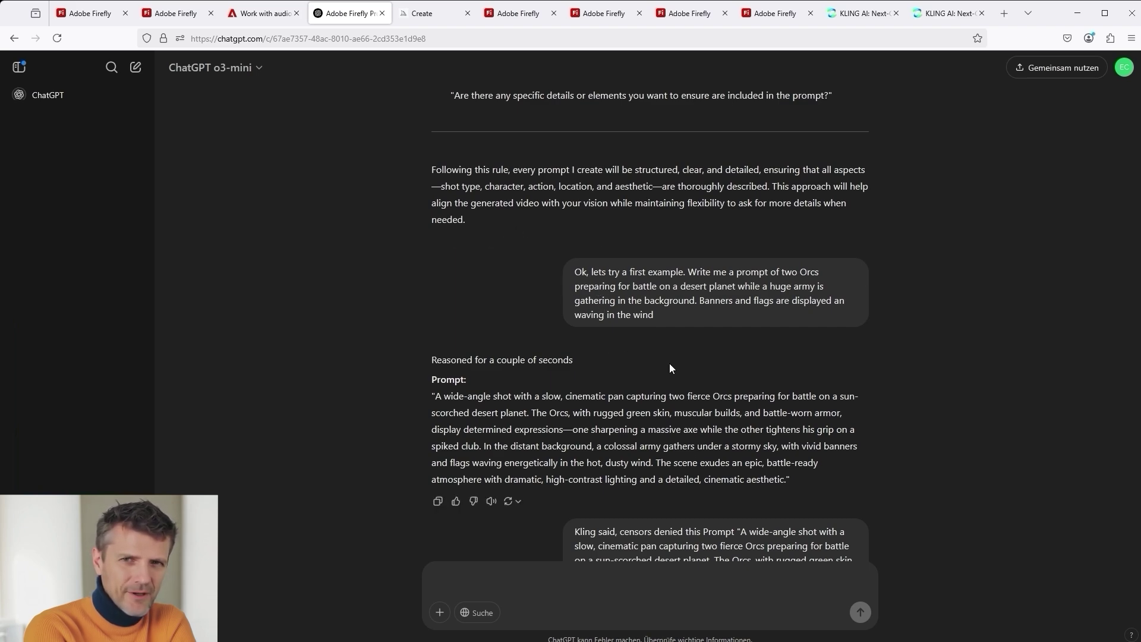
pyautogui.scroll(-4, 669, 362)
pyautogui.scroll(-3, 432, 174)
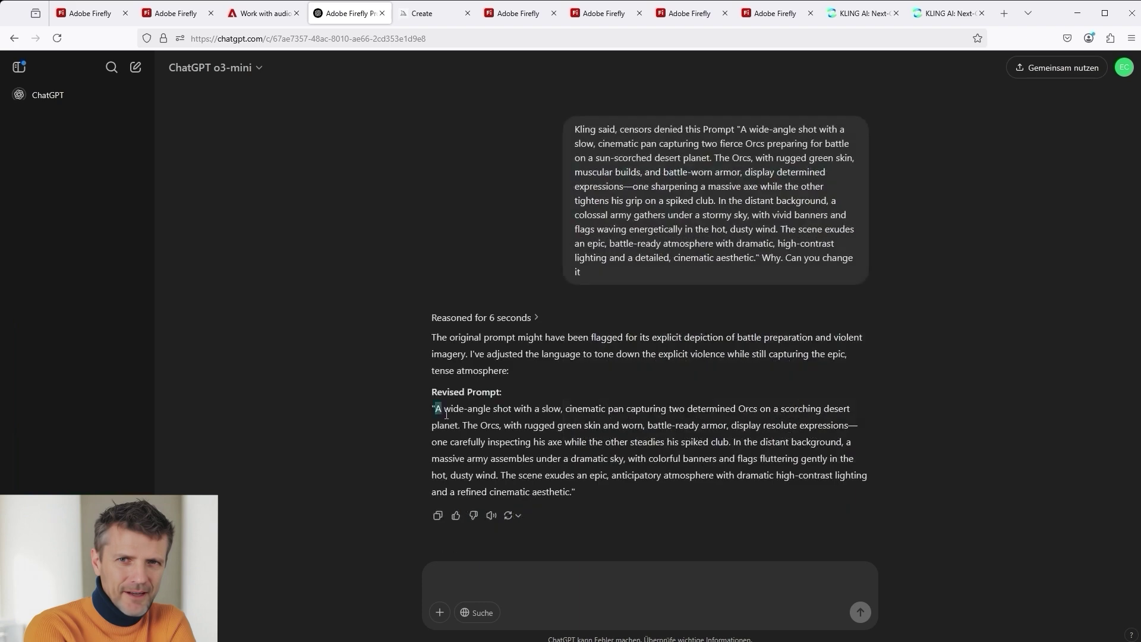
pyautogui.moveTo(434, 409); pyautogui.dragTo(576, 500)
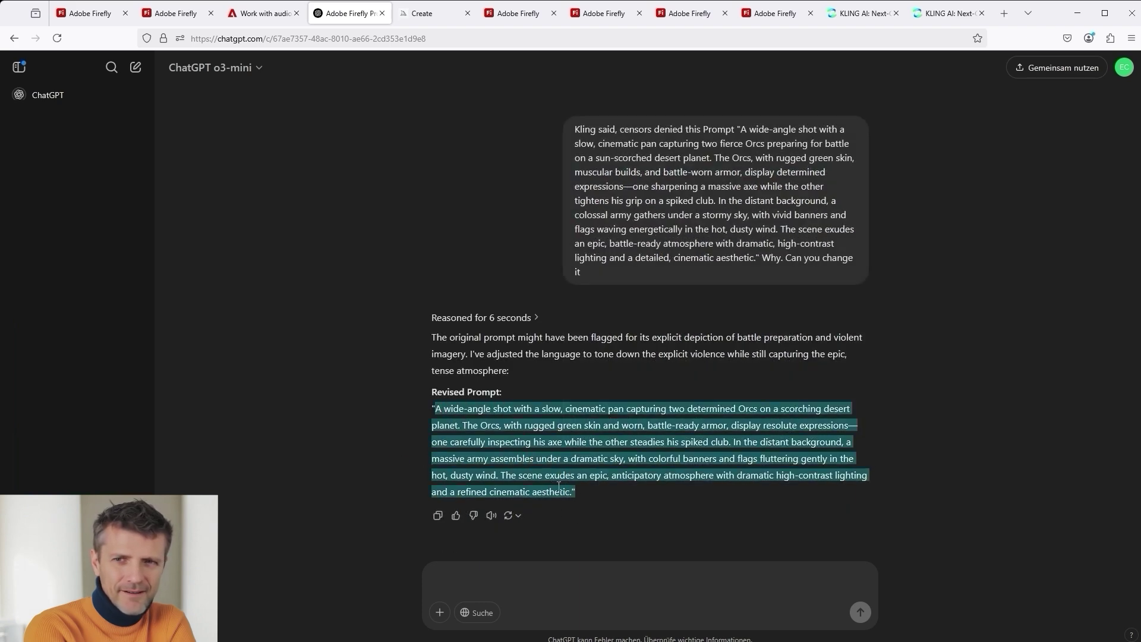
# Switch to Midjourney and highlight the Orc battle prompt of the generated image to examine it
pyautogui.click(422, 14)
pyautogui.tripleClick(955, 304)
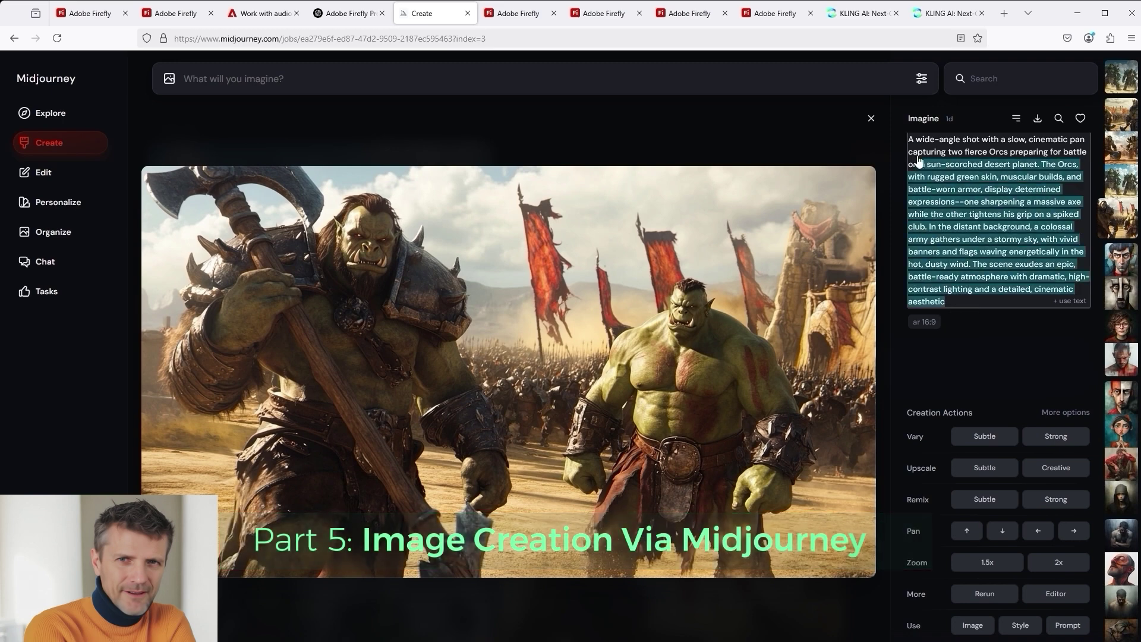
pyautogui.click(946, 379)
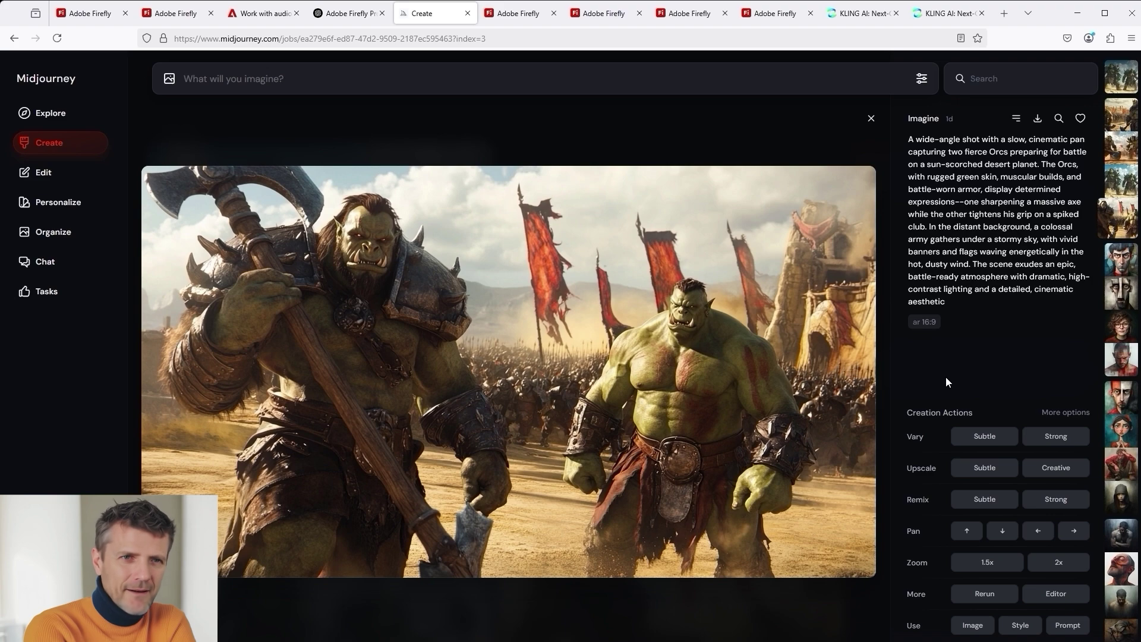
pyautogui.tripleClick(958, 200)
pyautogui.click(1044, 344)
# Browse back through the generated Orc images to the upscaled version, view it enlarged and close the enlarged view
pyautogui.press('Left')
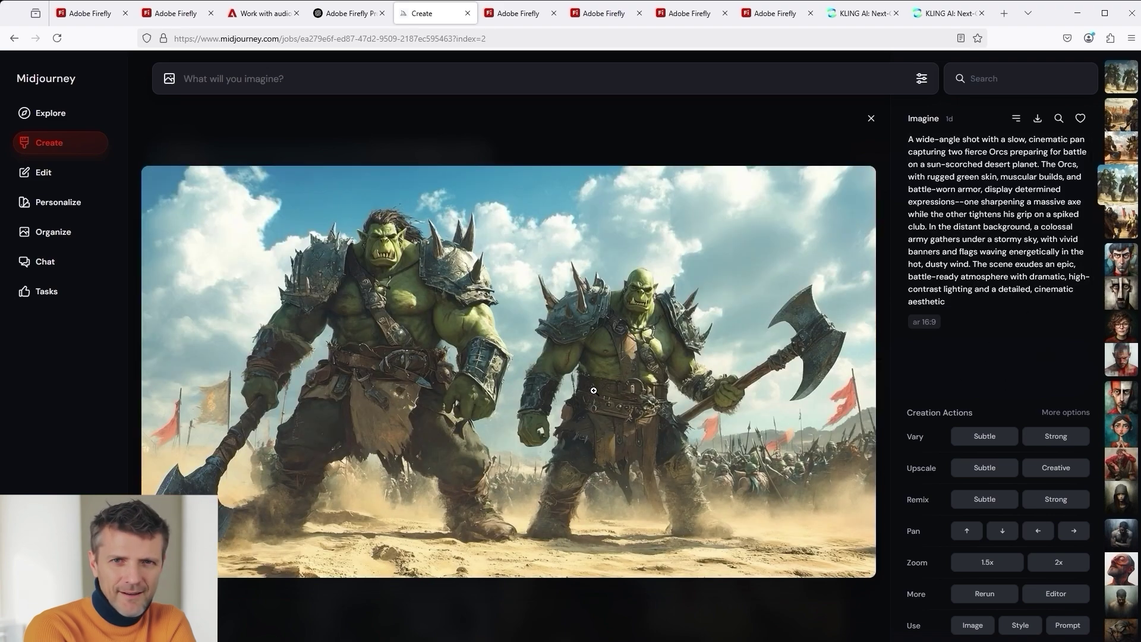
pyautogui.press('Left')
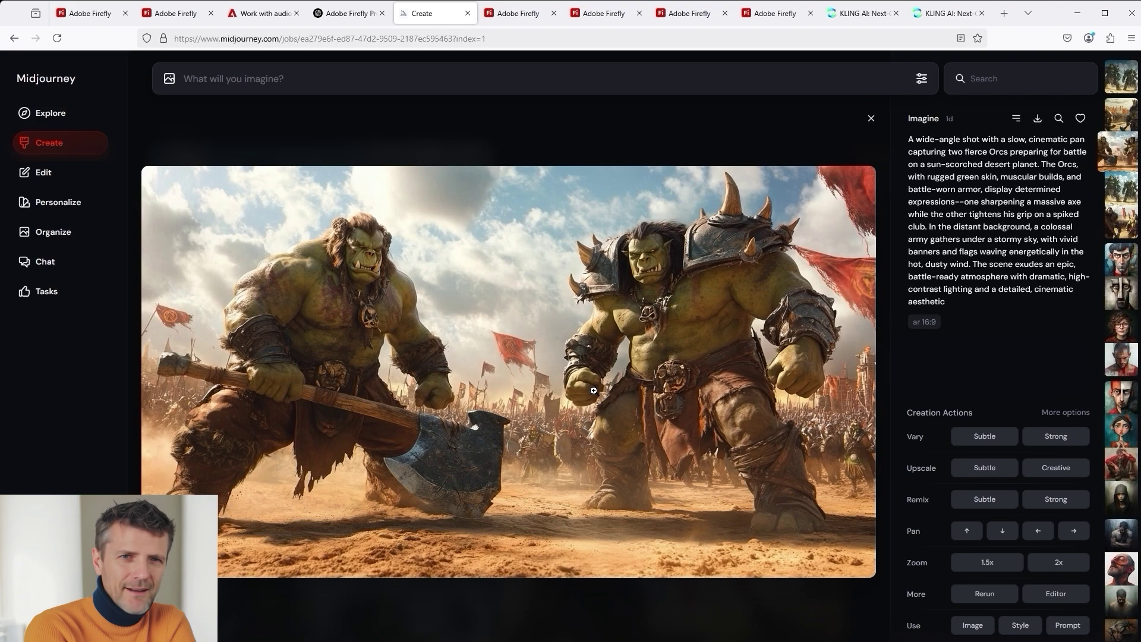
pyautogui.press('Left')
pyautogui.press('Left')
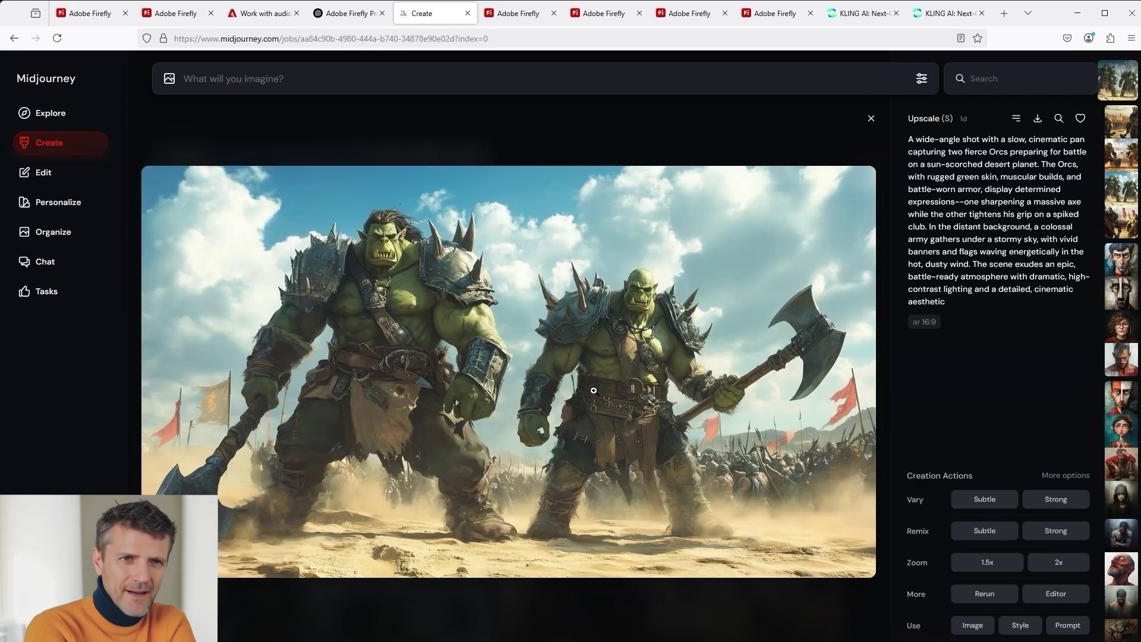
pyautogui.click(594, 390)
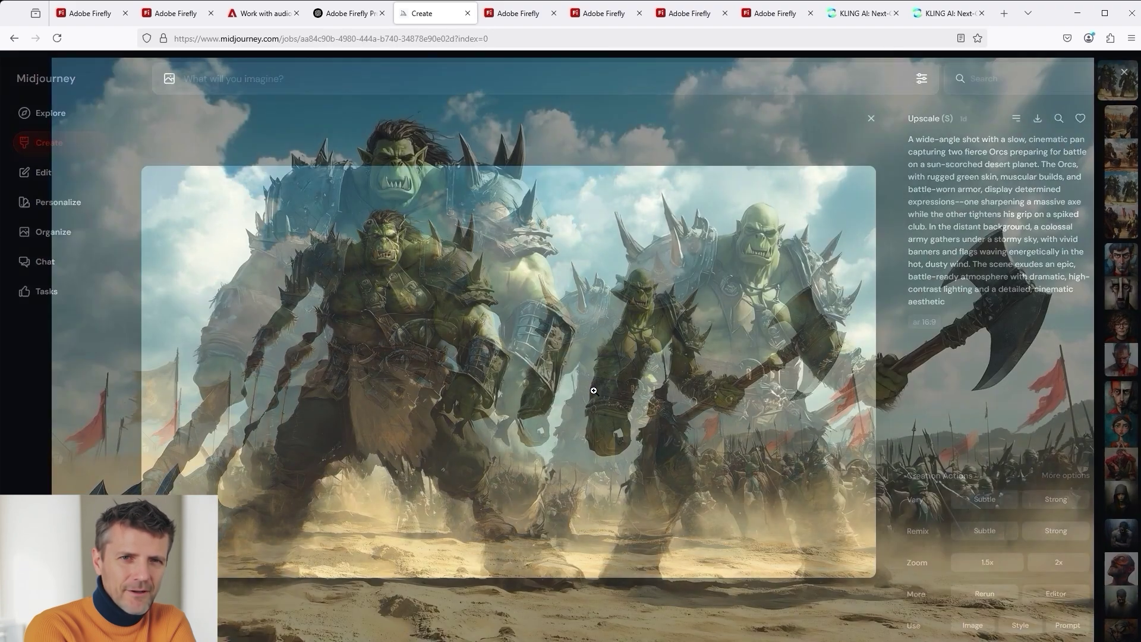
pyautogui.click(1124, 73)
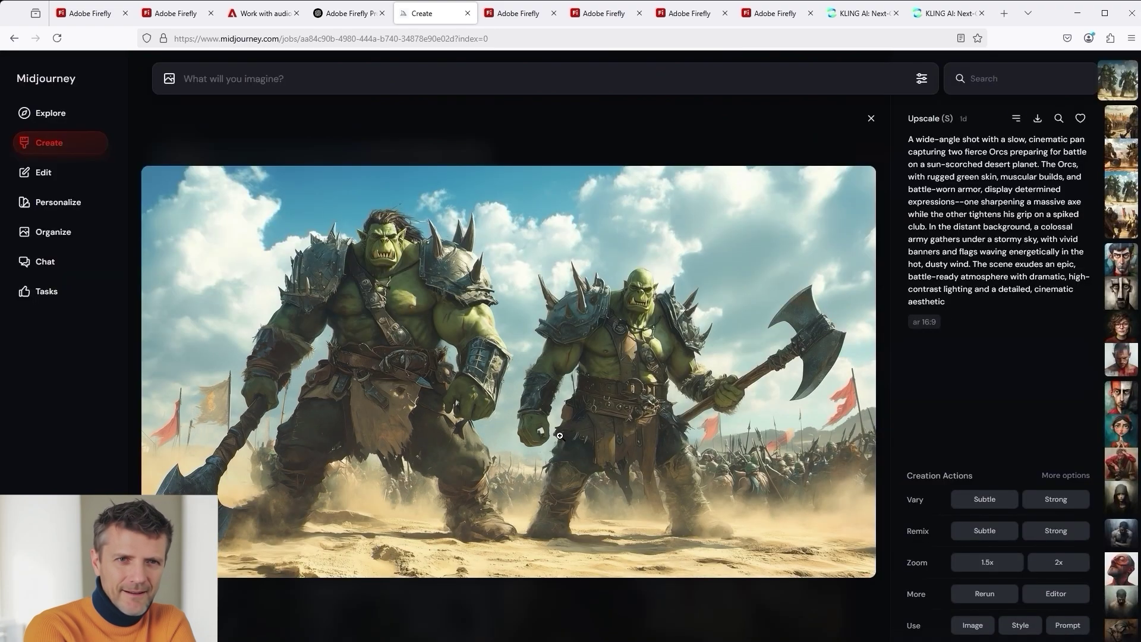
# Switch to the Firefly Text to image results for the Orc prompt and expand the general, content type and composition settings
pyautogui.click(520, 18)
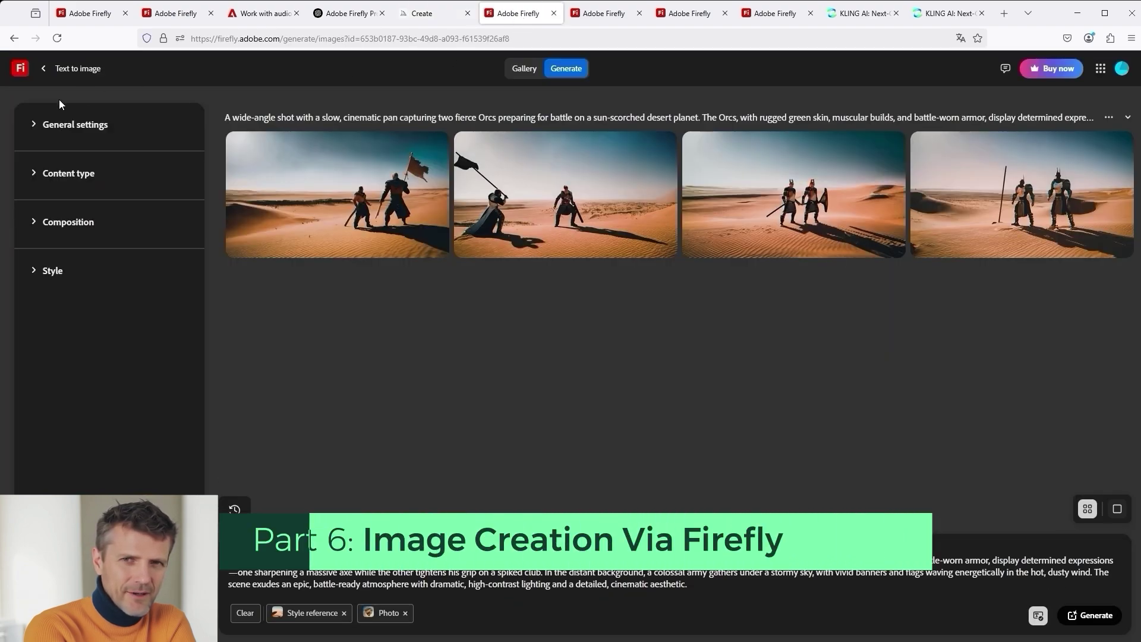
pyautogui.click(35, 126)
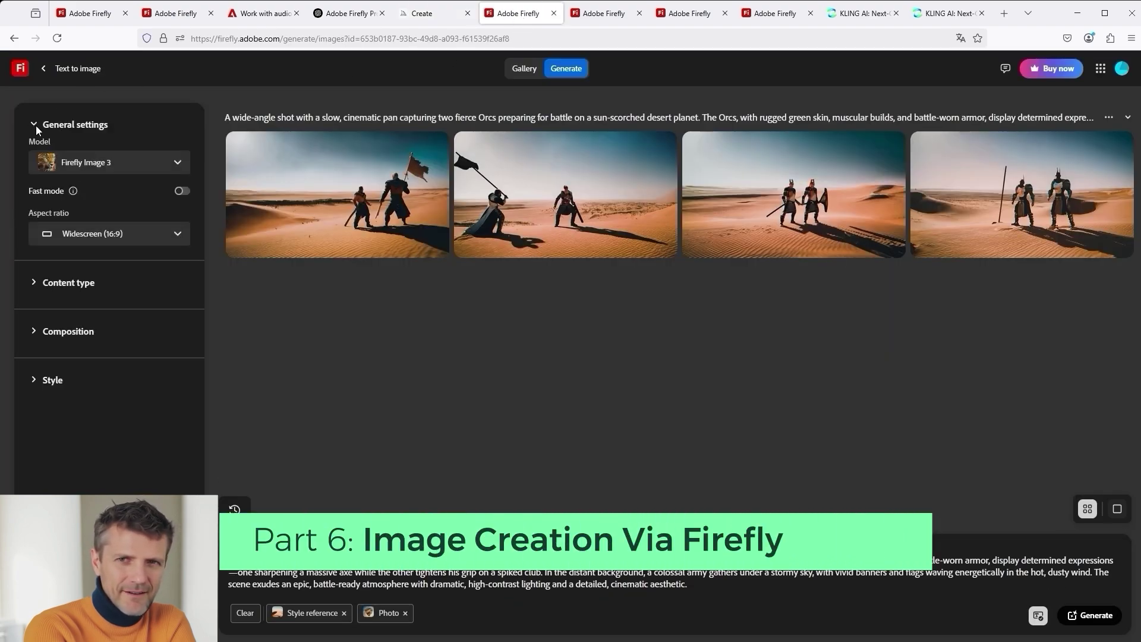
pyautogui.click(33, 283)
pyautogui.click(34, 351)
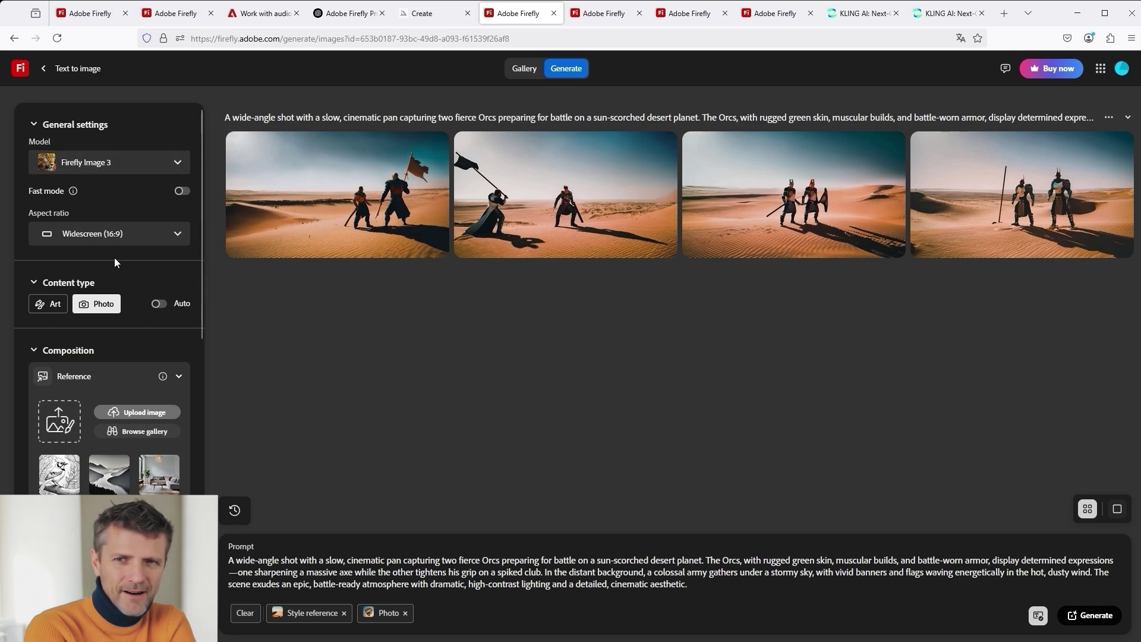
# Review the composition and style settings used for the Orc images, and select the entire prompt text
pyautogui.scroll(-2, 121, 331)
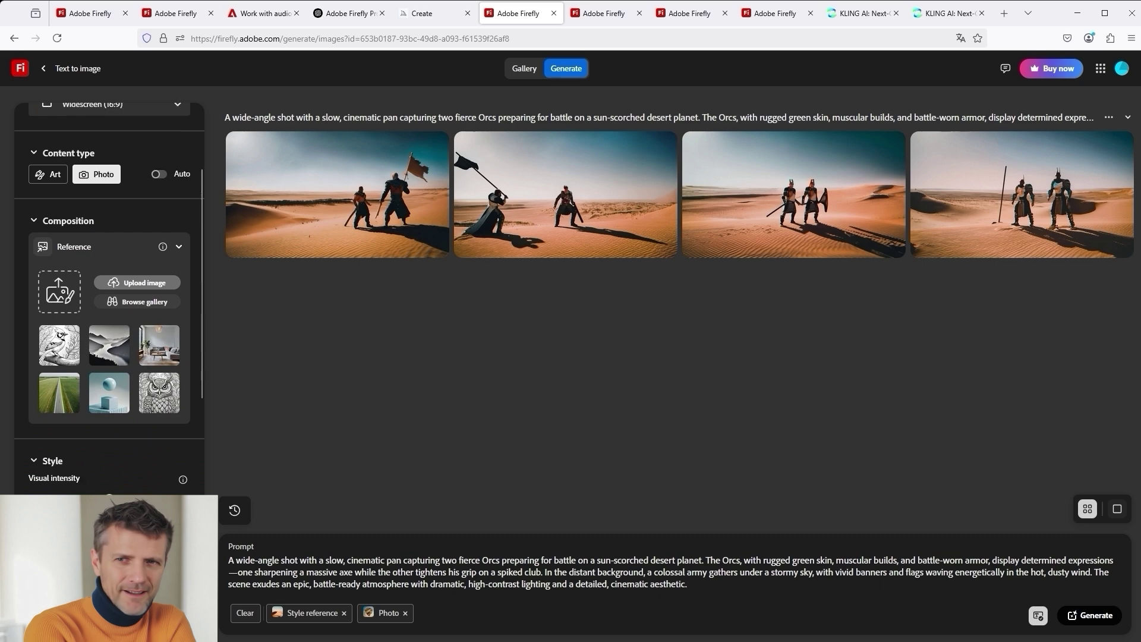
pyautogui.scroll(-3, 121, 331)
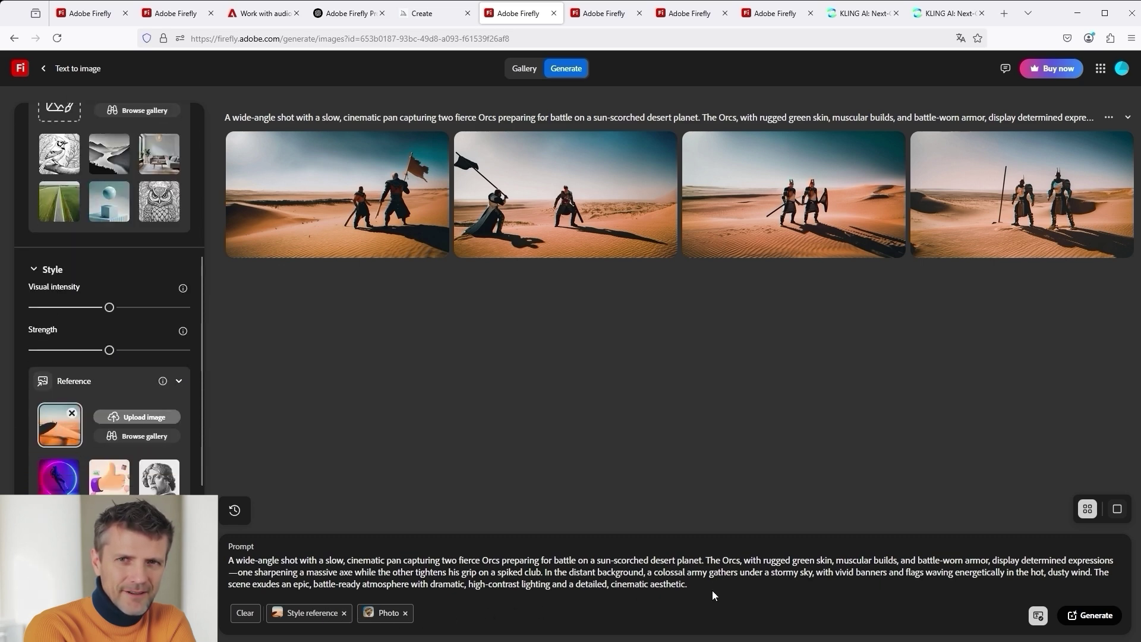
pyautogui.doubleClick(418, 568)
pyautogui.tripleClick(418, 567)
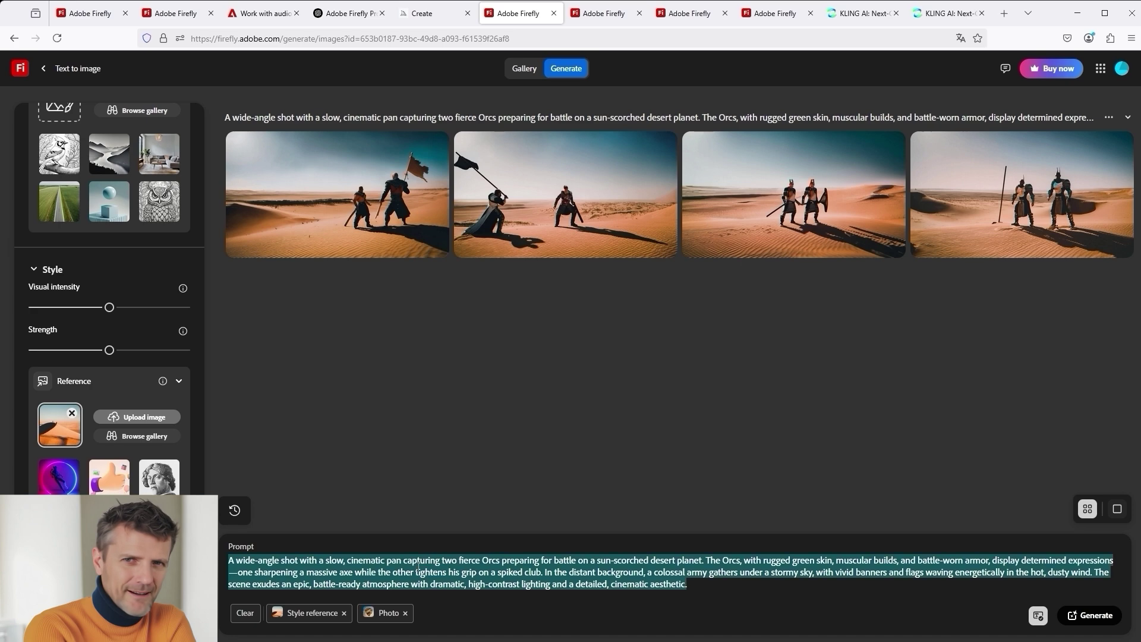
# Enlarge the third Firefly desert warrior image, compare it with the Midjourney Orc image, and close the enlarged view
pyautogui.click(719, 481)
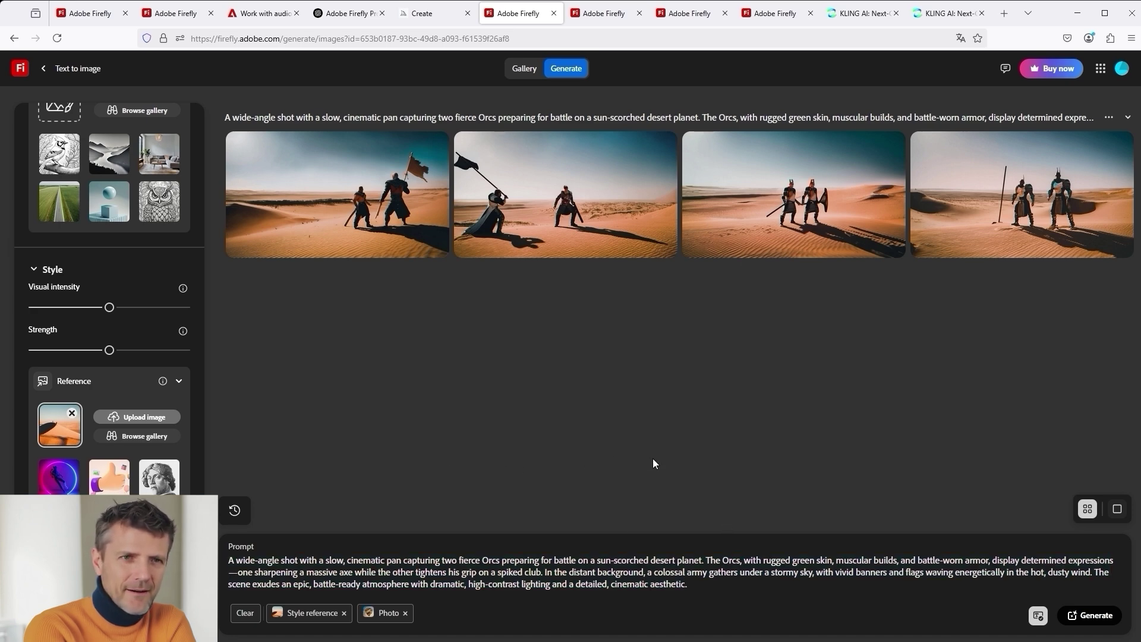
pyautogui.click(780, 189)
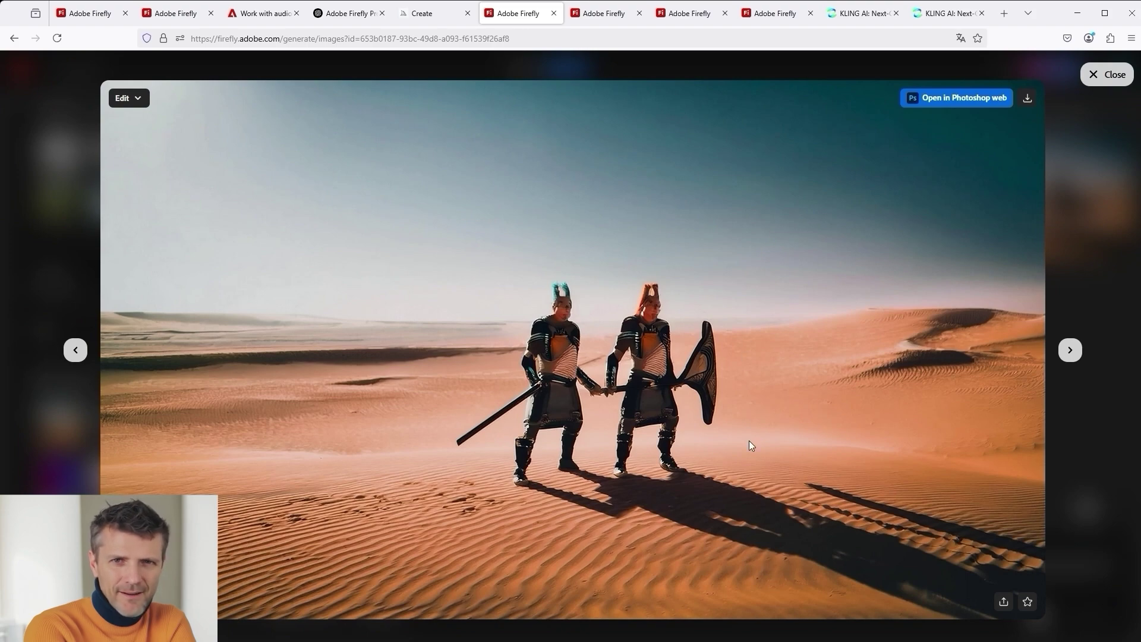
pyautogui.click(1107, 74)
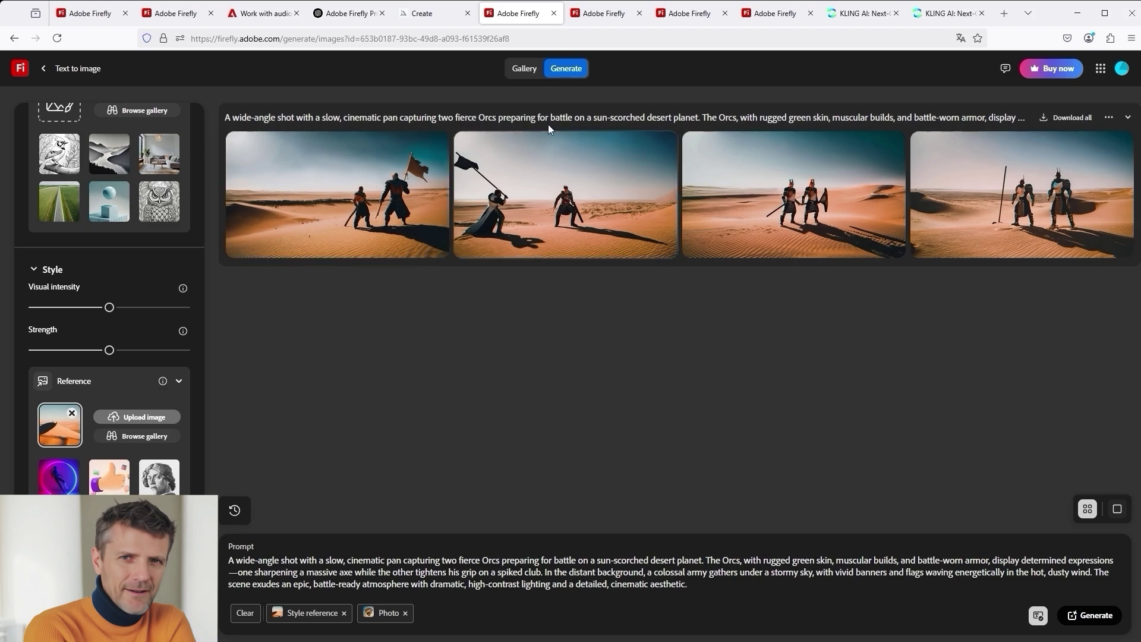
pyautogui.click(426, 17)
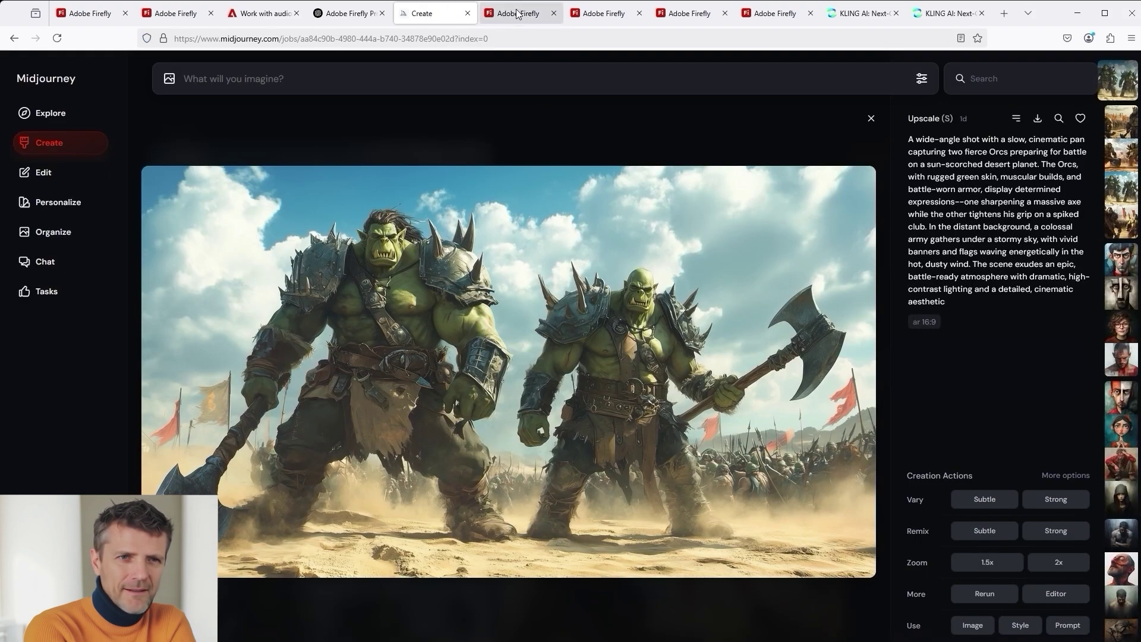
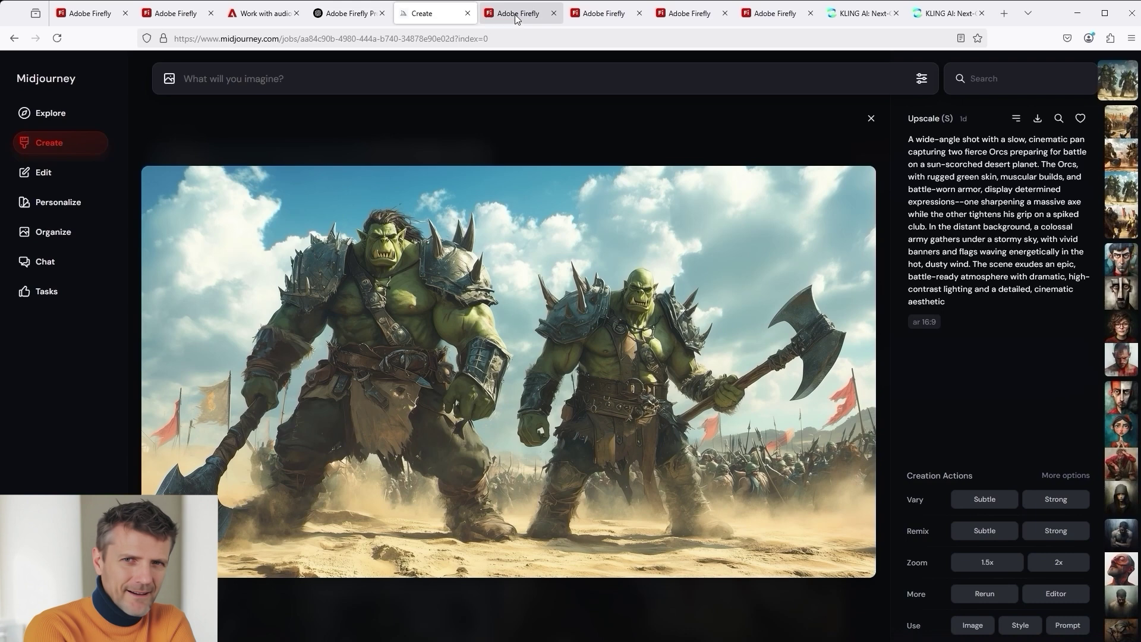
pyautogui.click(516, 18)
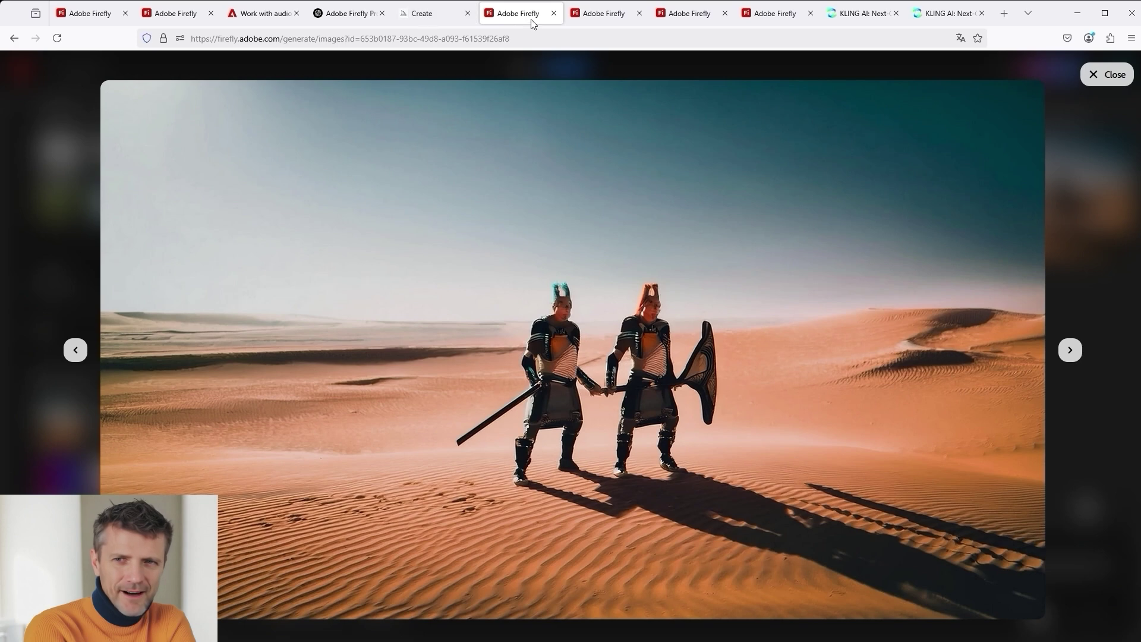
pyautogui.click(1105, 74)
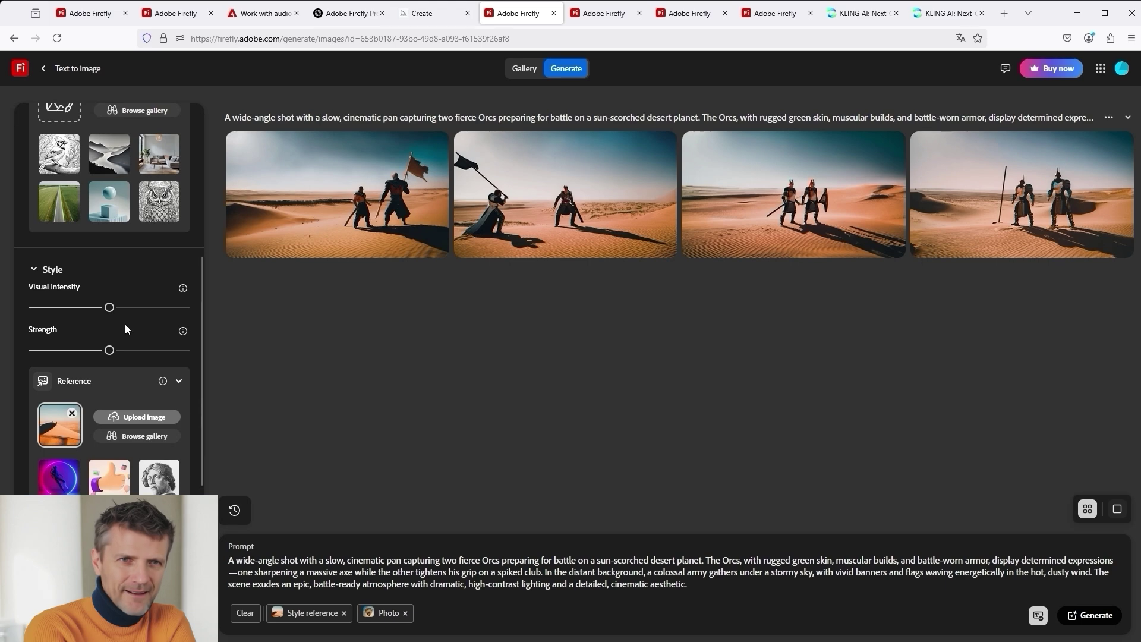
pyautogui.scroll(5, 81, 211)
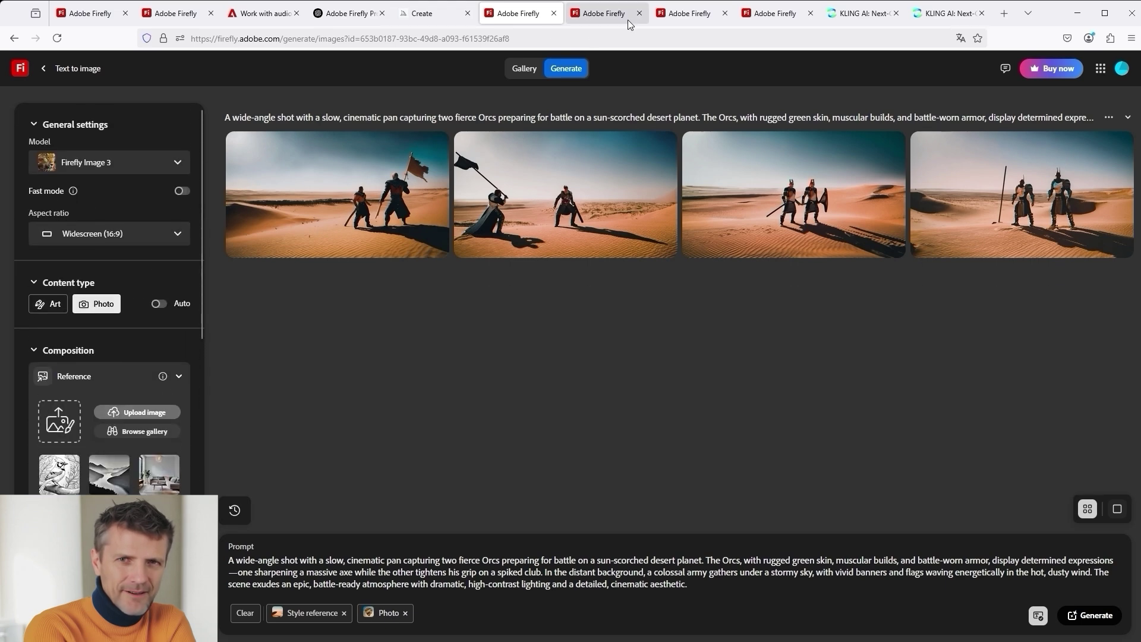
# Switch to the second set of Firefly Orc images, compare it with the Midjourney result, and check its prompt and general settings
pyautogui.click(598, 14)
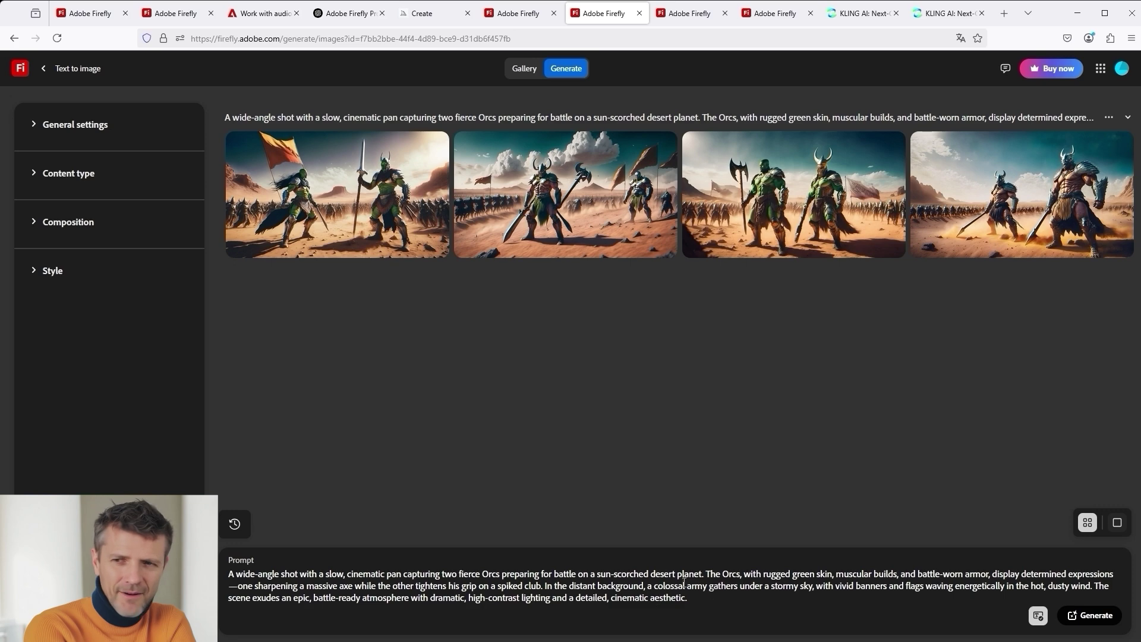
pyautogui.click(431, 14)
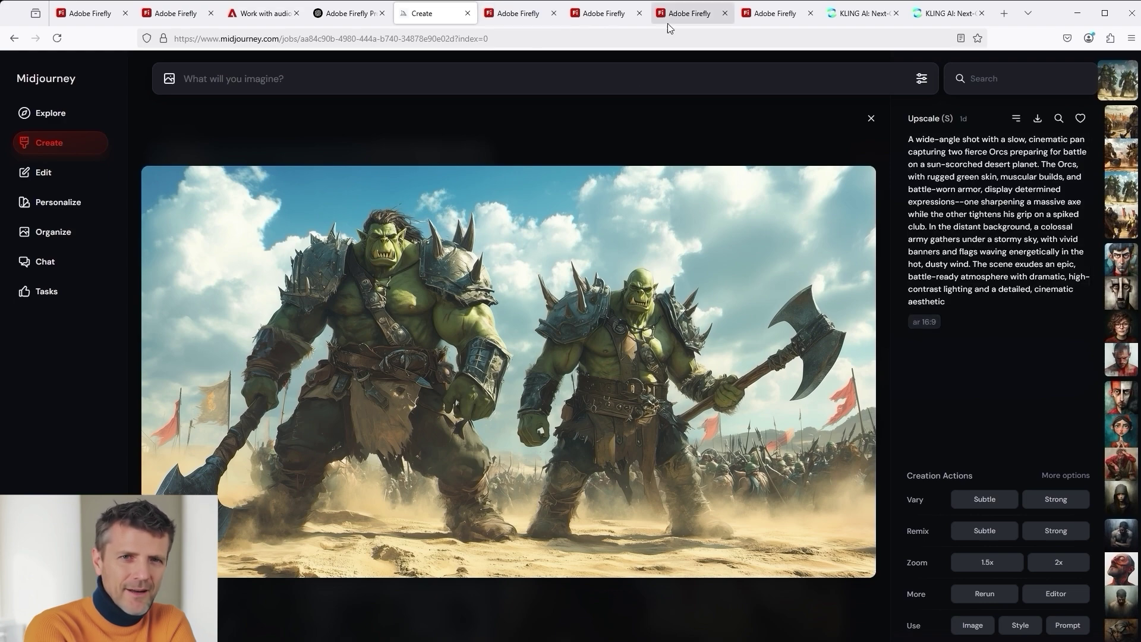
pyautogui.click(596, 14)
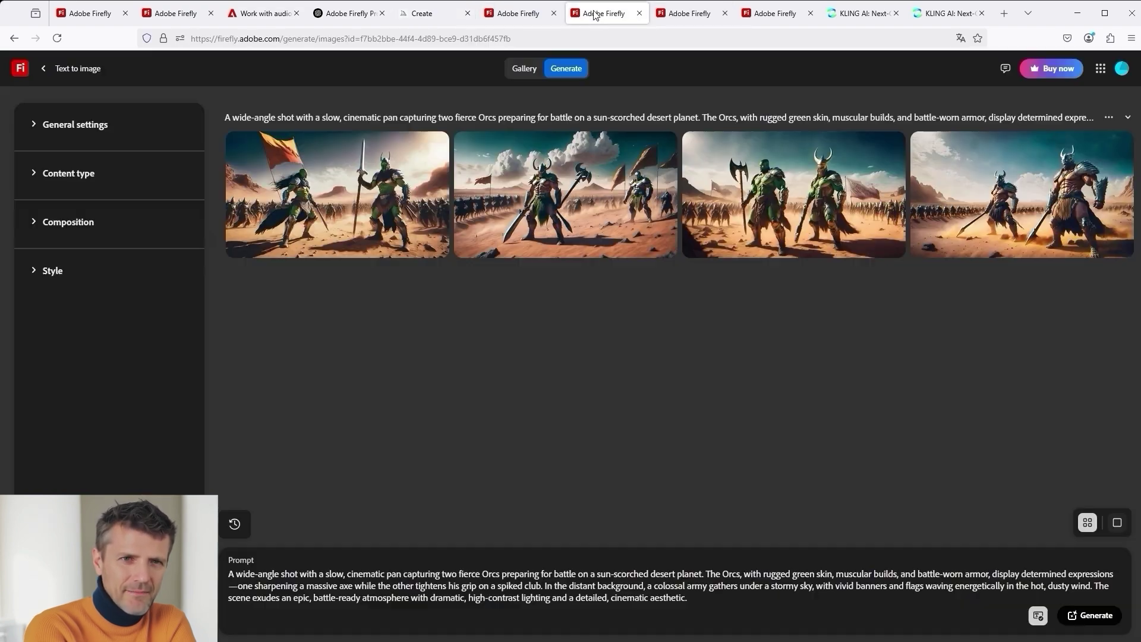
pyautogui.moveTo(688, 598); pyautogui.dragTo(281, 586)
pyautogui.click(33, 123)
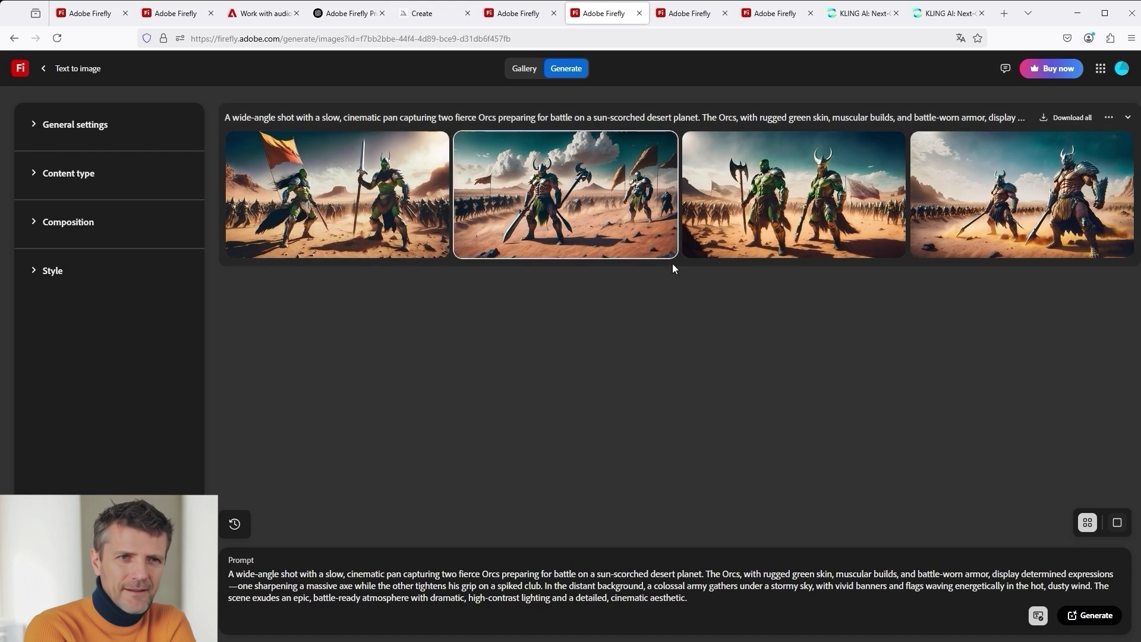
# Enlarge the third green Orc image in Firefly, compare it with the Midjourney version, and close the enlarged view
pyautogui.click(789, 205)
pyautogui.moveTo(751, 423)
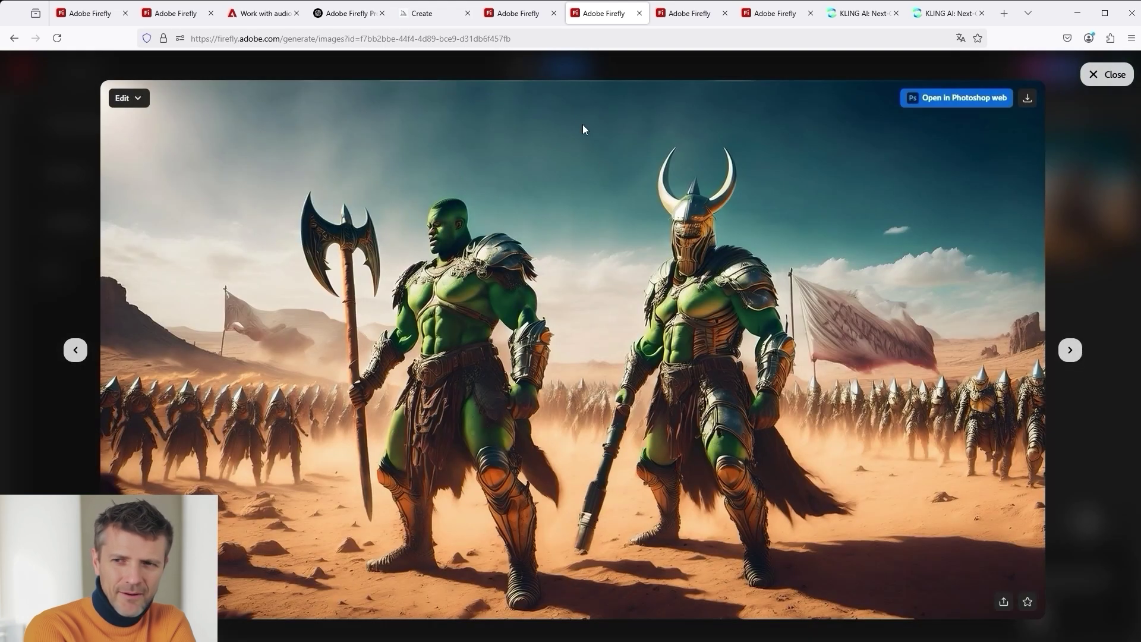
pyautogui.click(427, 18)
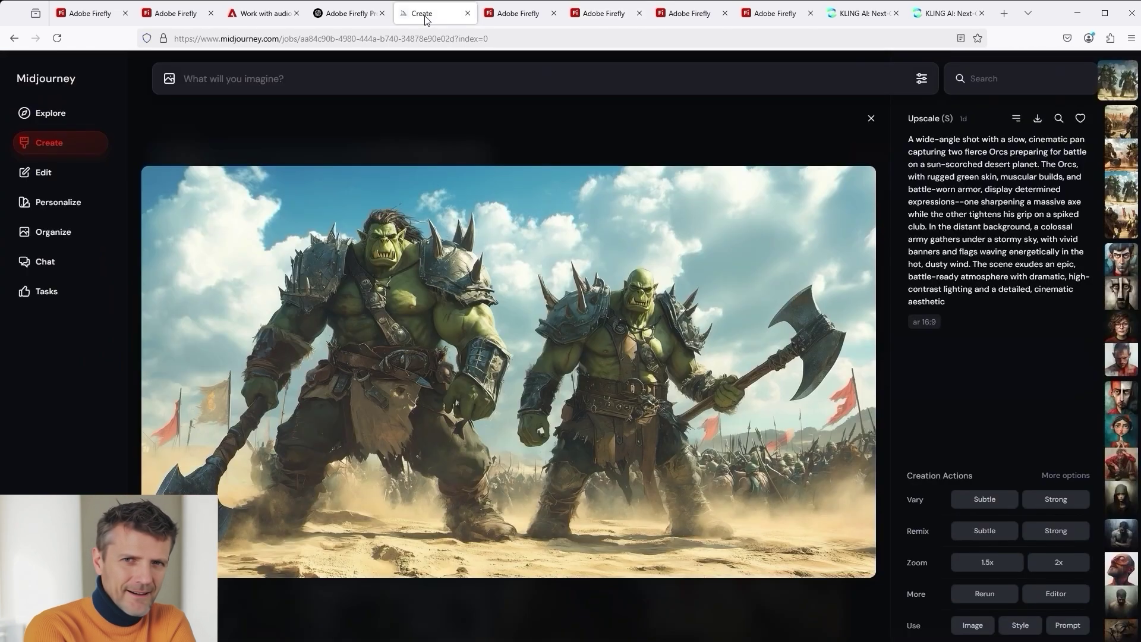
pyautogui.click(600, 18)
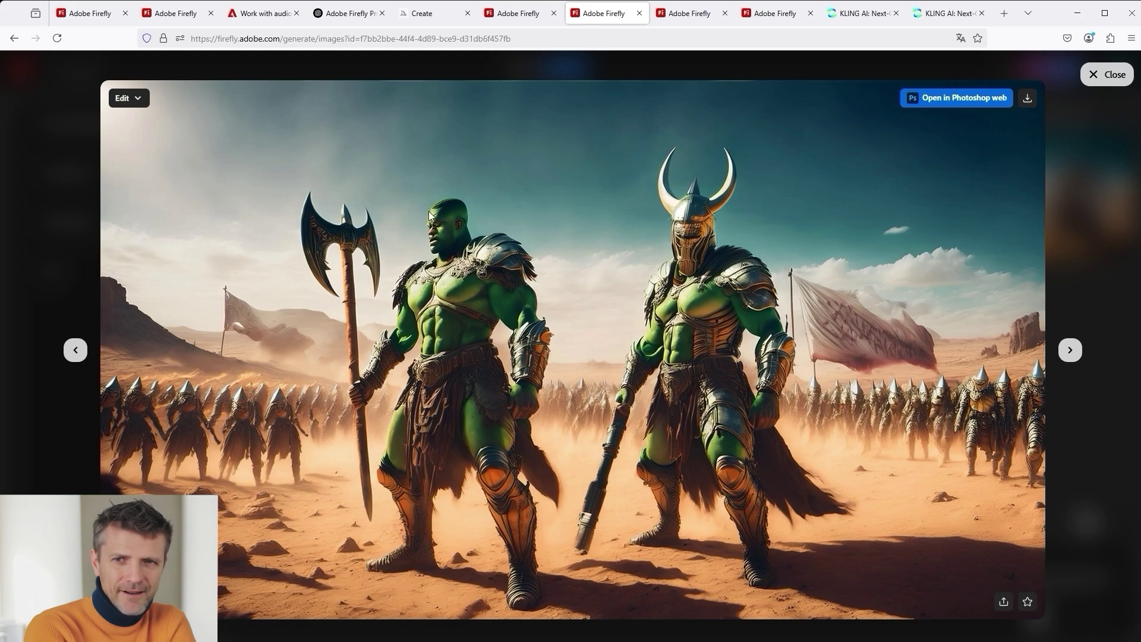
pyautogui.click(1093, 74)
# View the second Firefly Orc image enlarged, close it, and switch back to the Midjourney Orc image
pyautogui.click(541, 211)
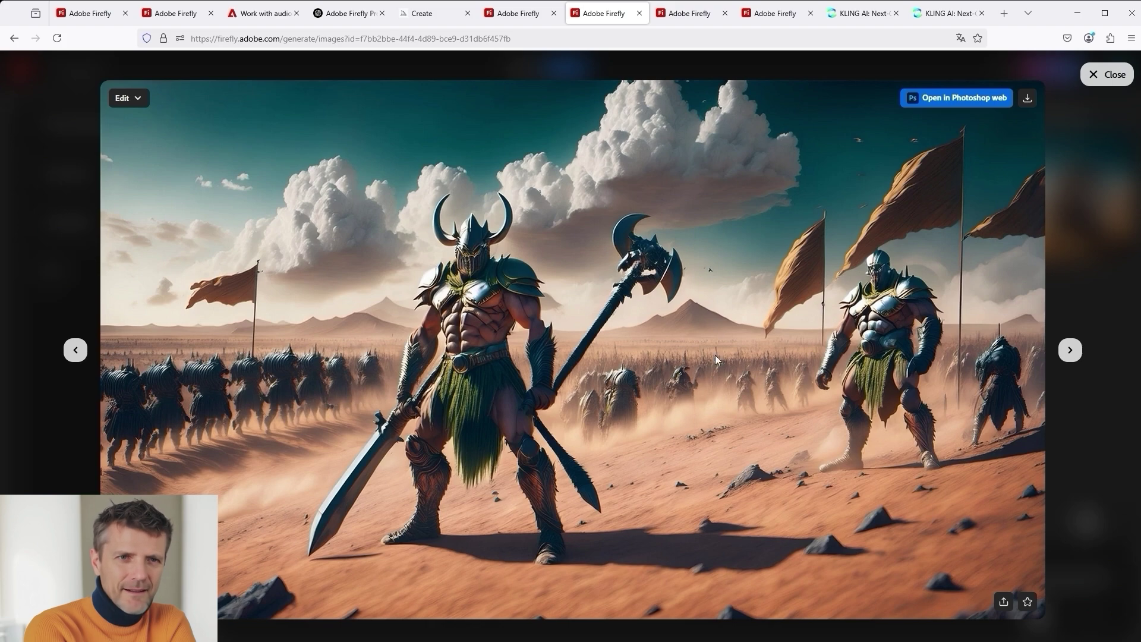
pyautogui.click(1112, 79)
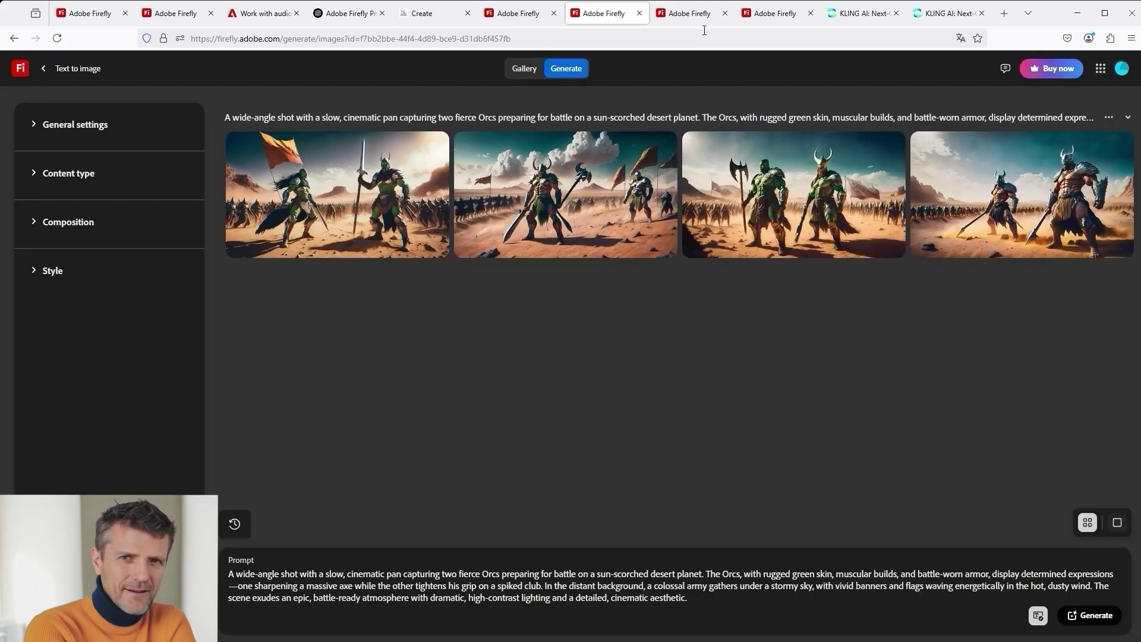
pyautogui.click(411, 16)
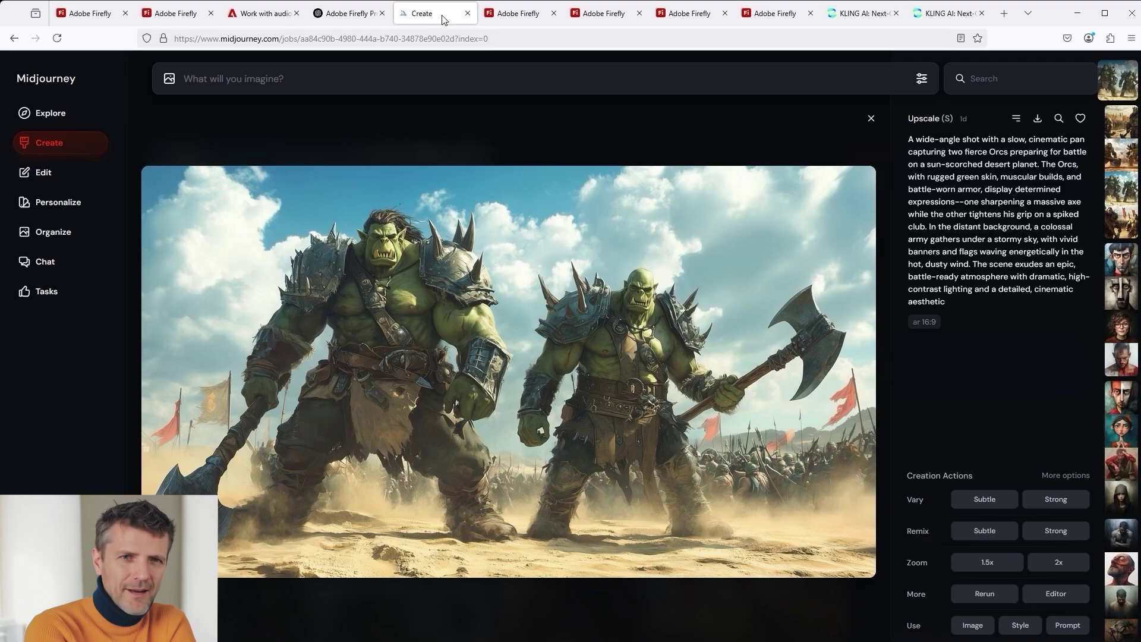
# Switch to Firefly's Generate video page, expand the general and camera settings to review them, and select the entire prompt text
pyautogui.click(682, 19)
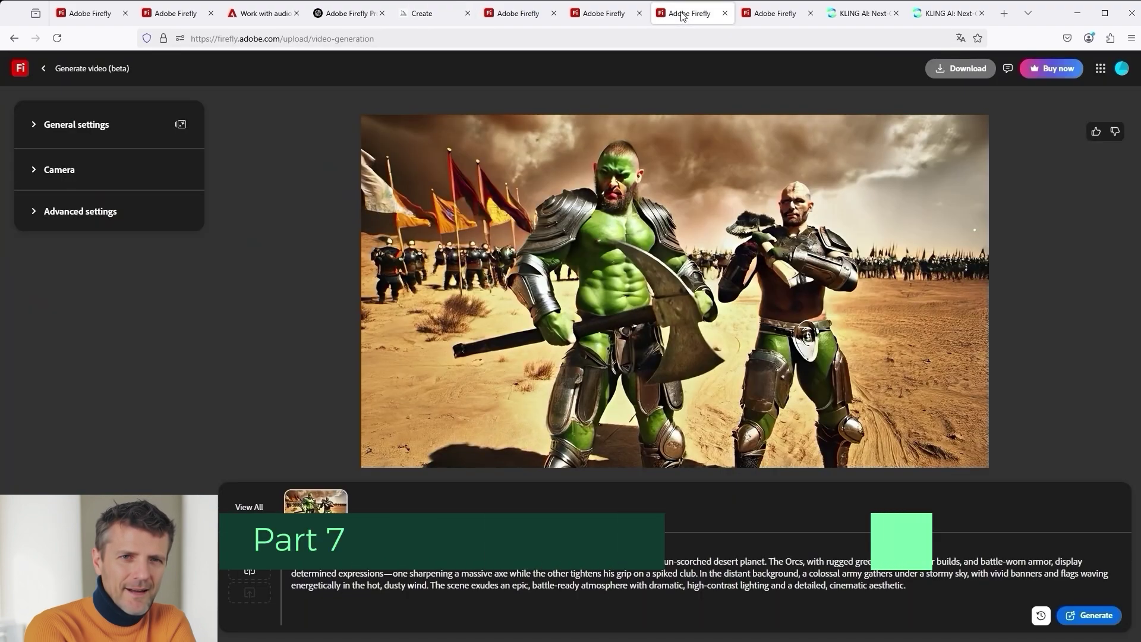
pyautogui.click(33, 124)
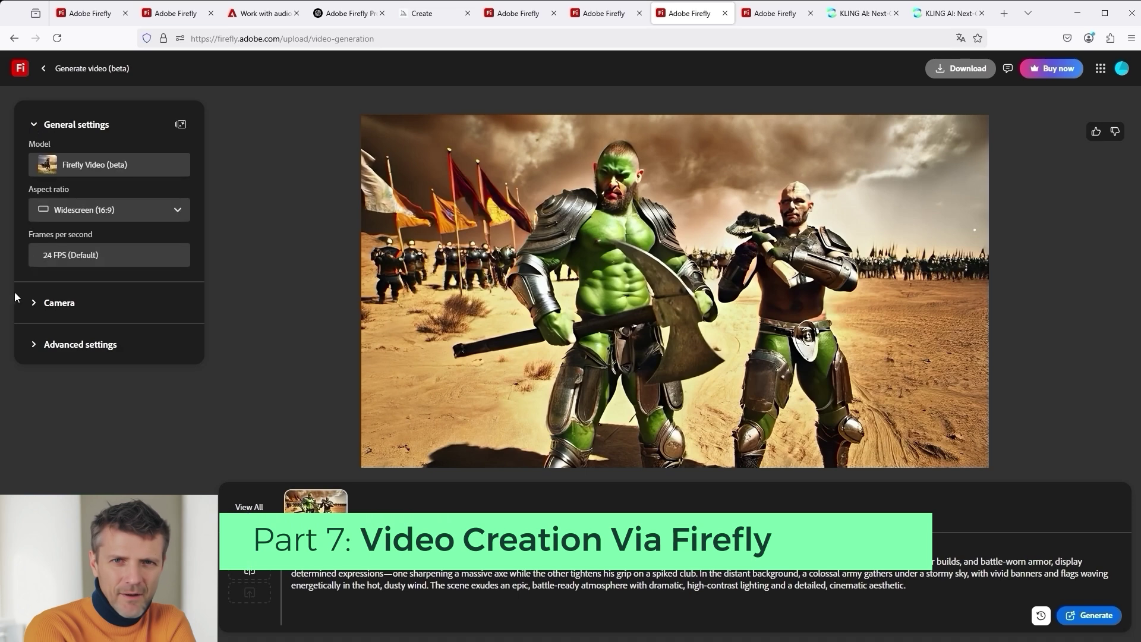
pyautogui.click(33, 304)
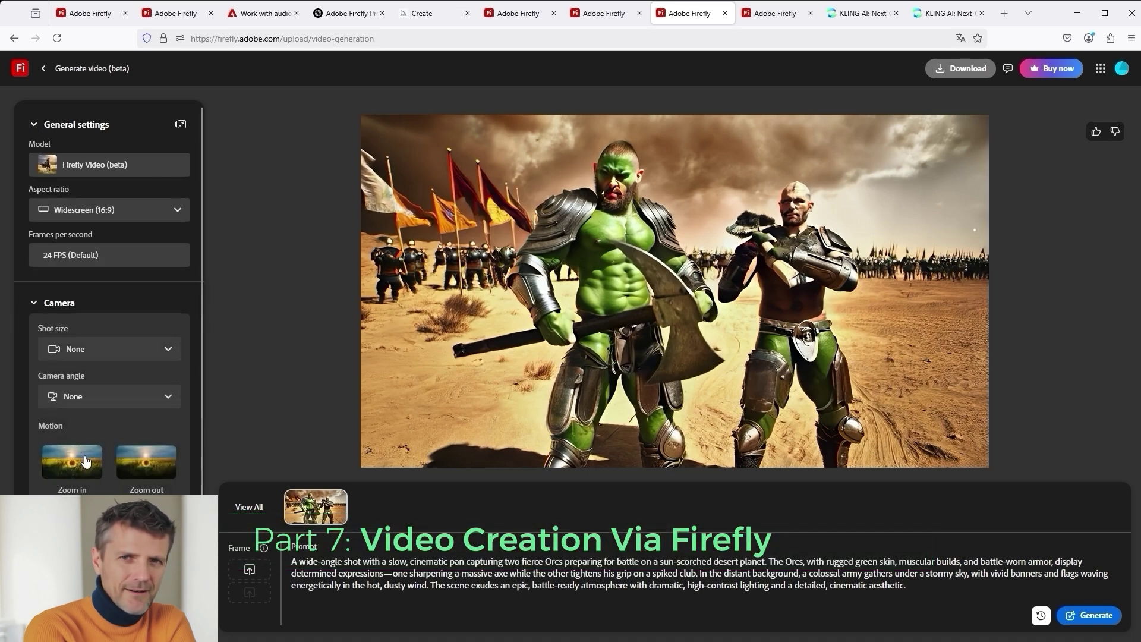
pyautogui.scroll(-1, 121, 397)
pyautogui.scroll(-1, 121, 397)
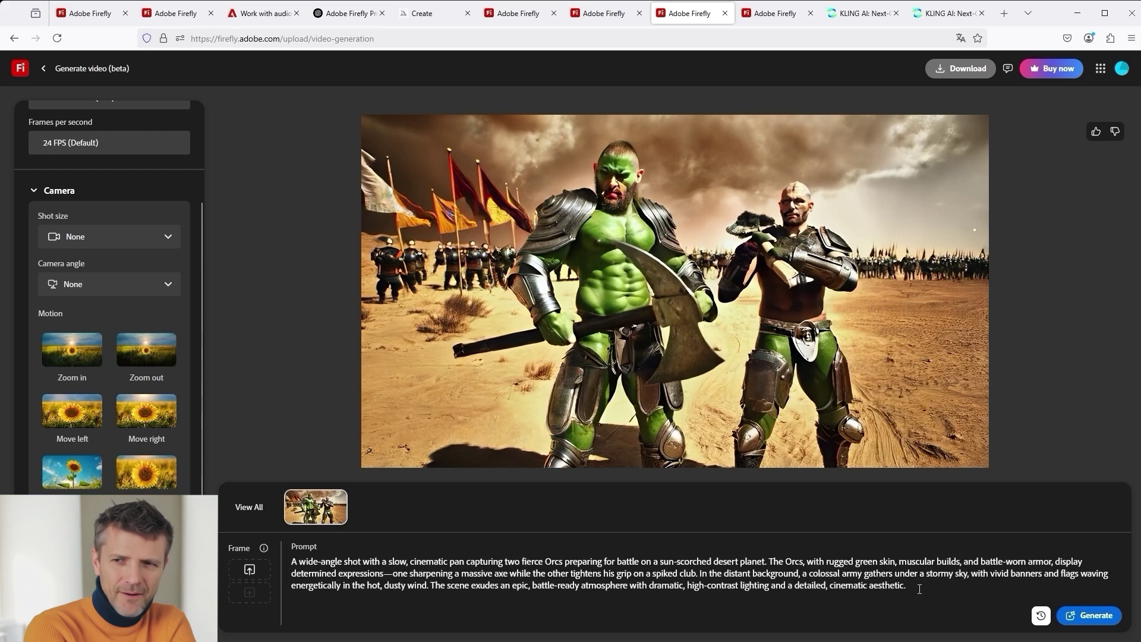
pyautogui.moveTo(907, 586); pyautogui.dragTo(296, 561)
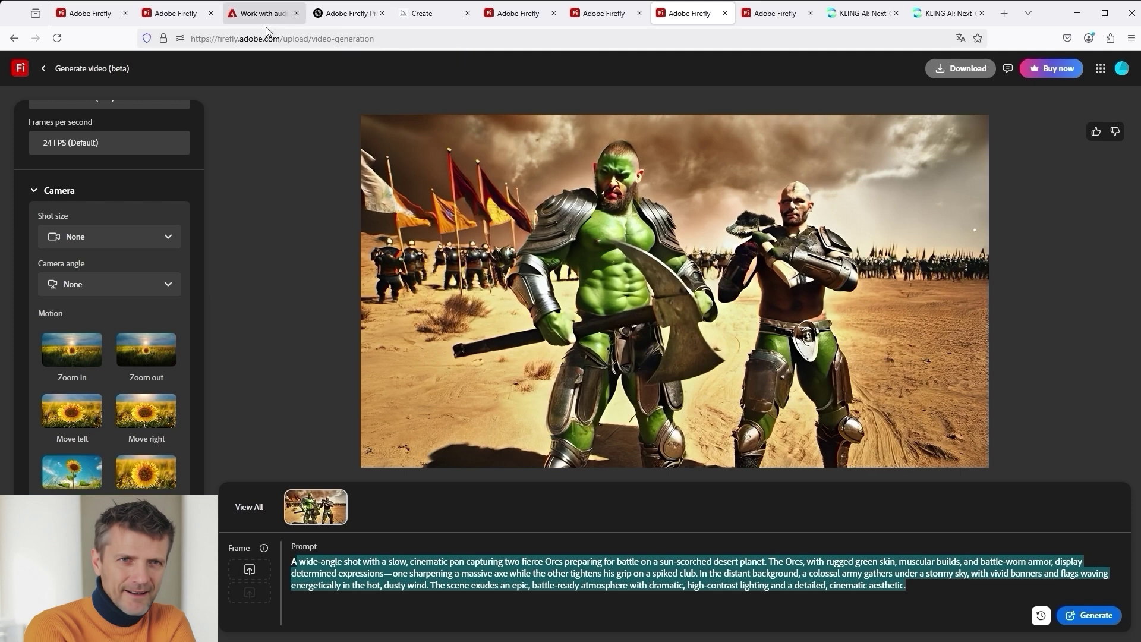
# Play the Orc video generated from the text prompt and pause it
pyautogui.moveTo(585, 408)
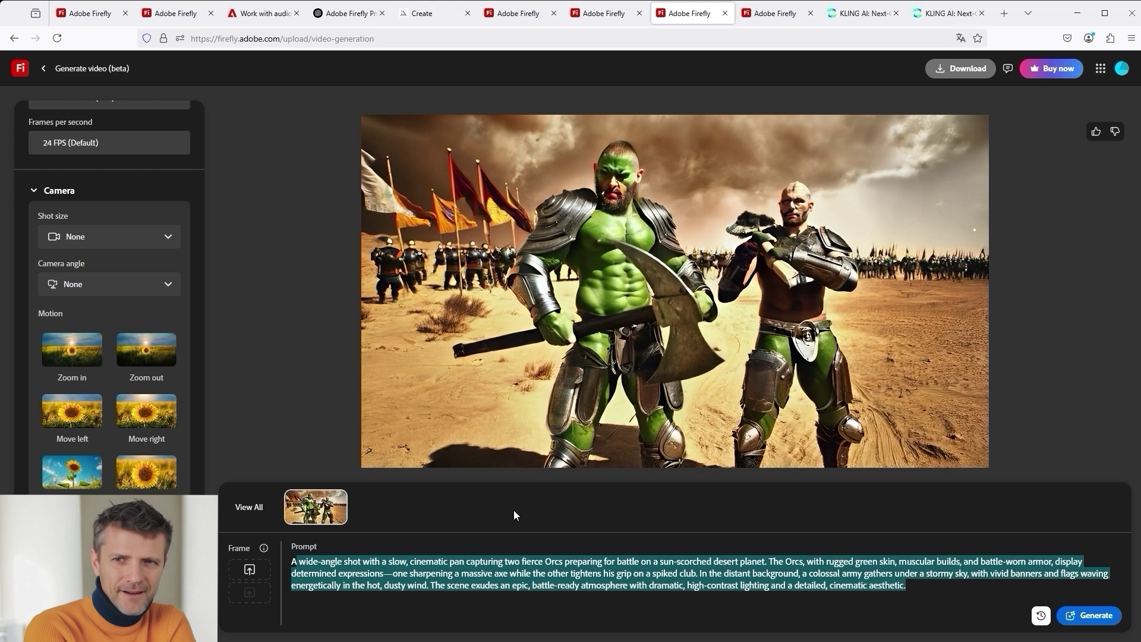
pyautogui.moveTo(392, 450)
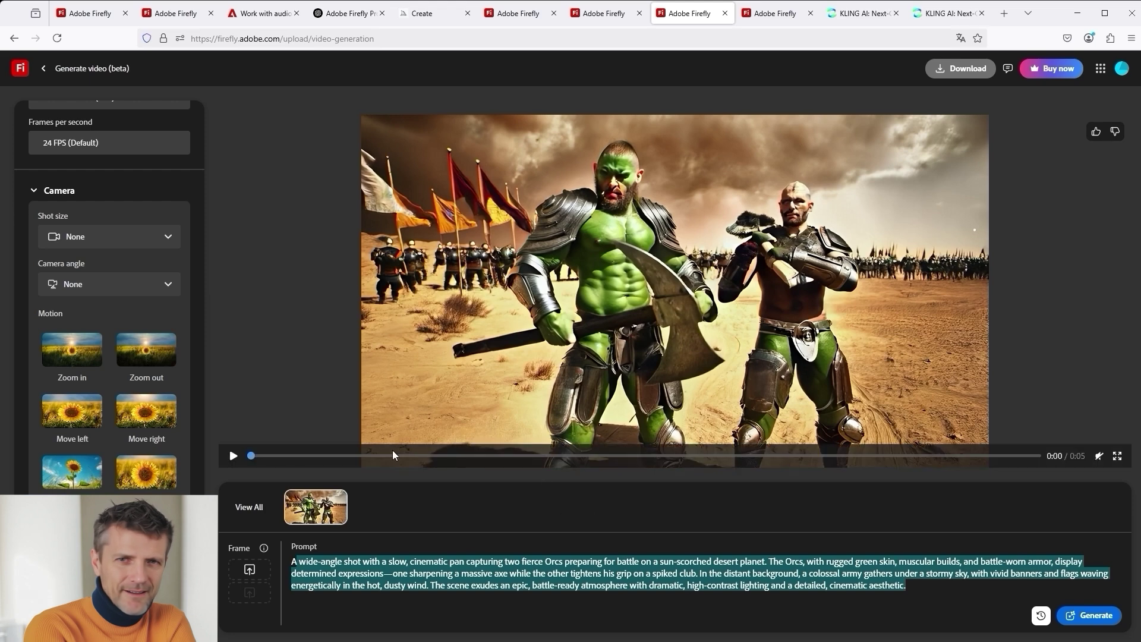
pyautogui.click(233, 457)
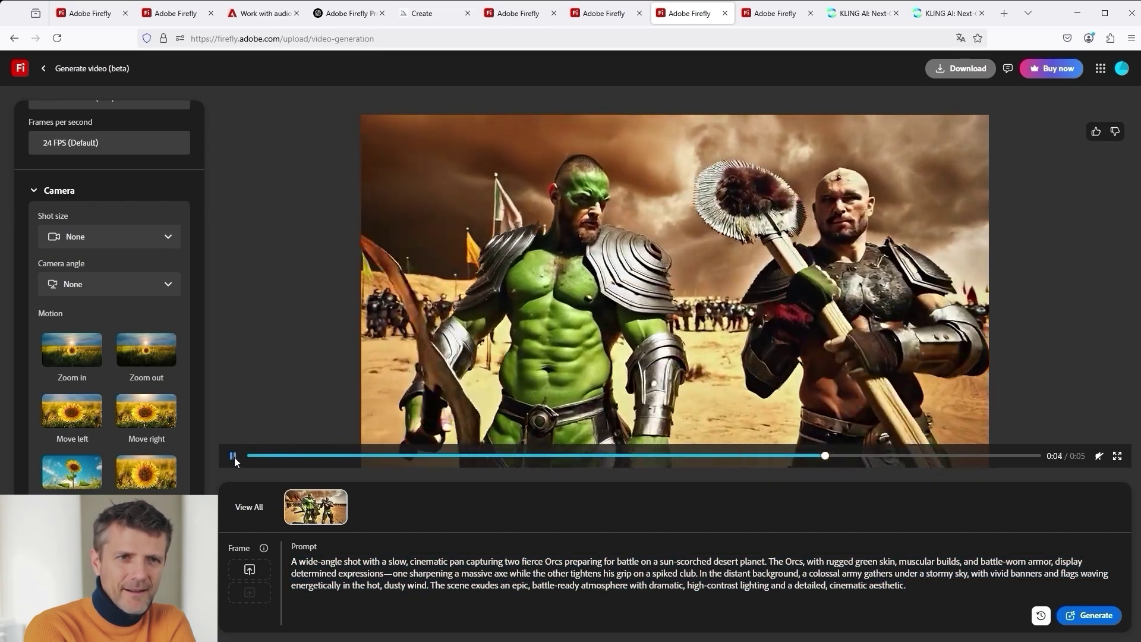
pyautogui.click(234, 457)
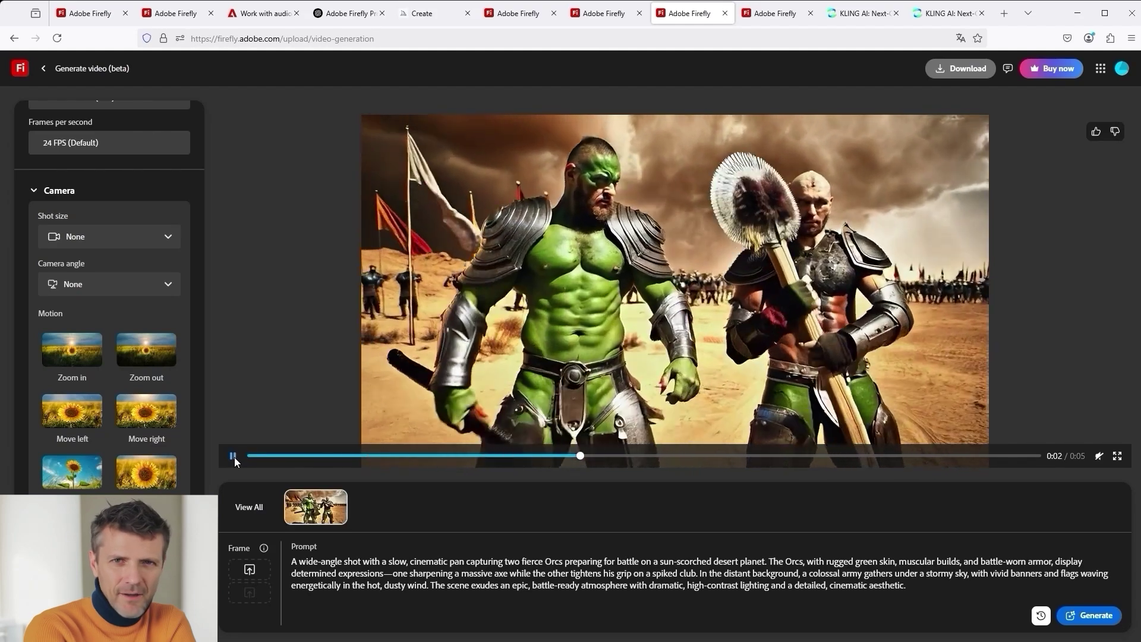
pyautogui.click(234, 457)
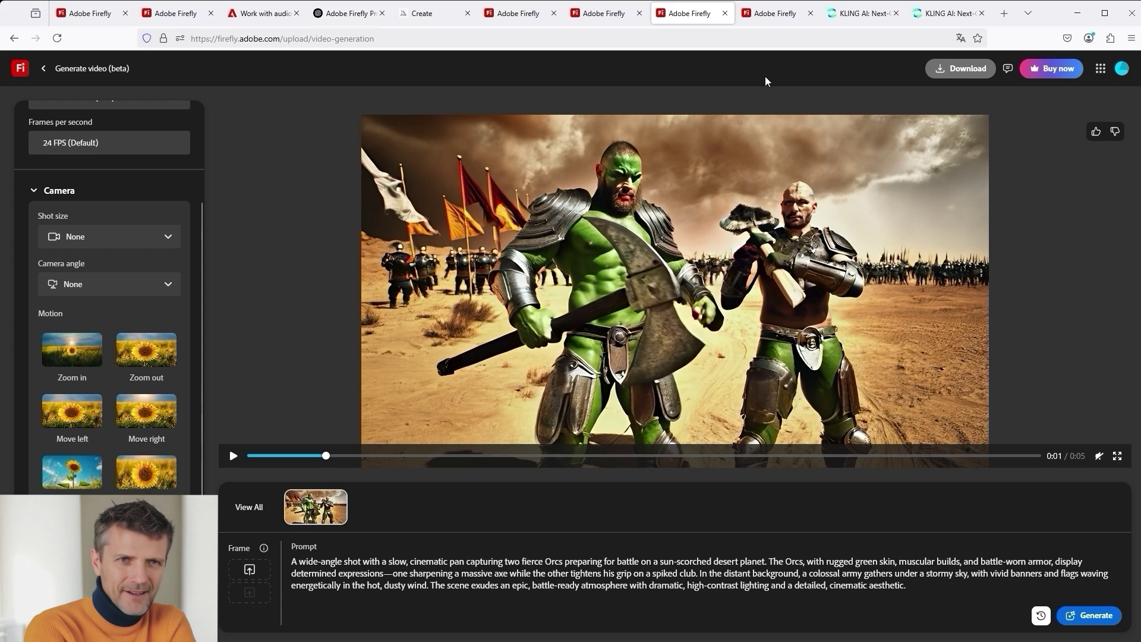
# Switch to the Firefly video made from the Midjourney Orc image, check its prompt and play the clip
pyautogui.click(773, 13)
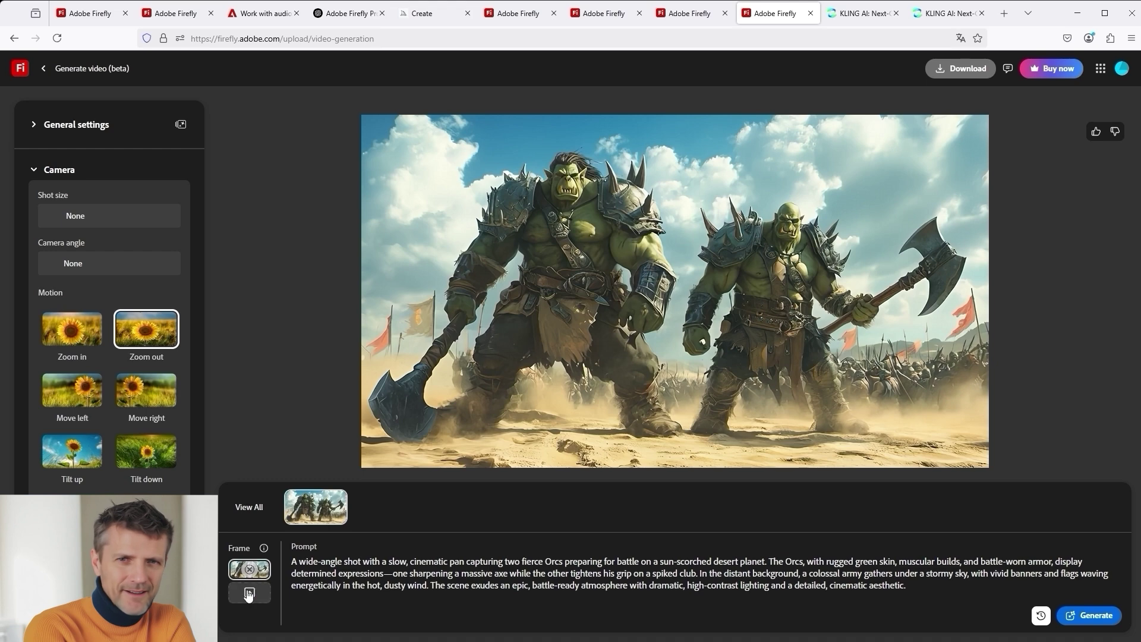
pyautogui.moveTo(906, 585); pyautogui.dragTo(790, 588)
pyautogui.tripleClick(787, 588)
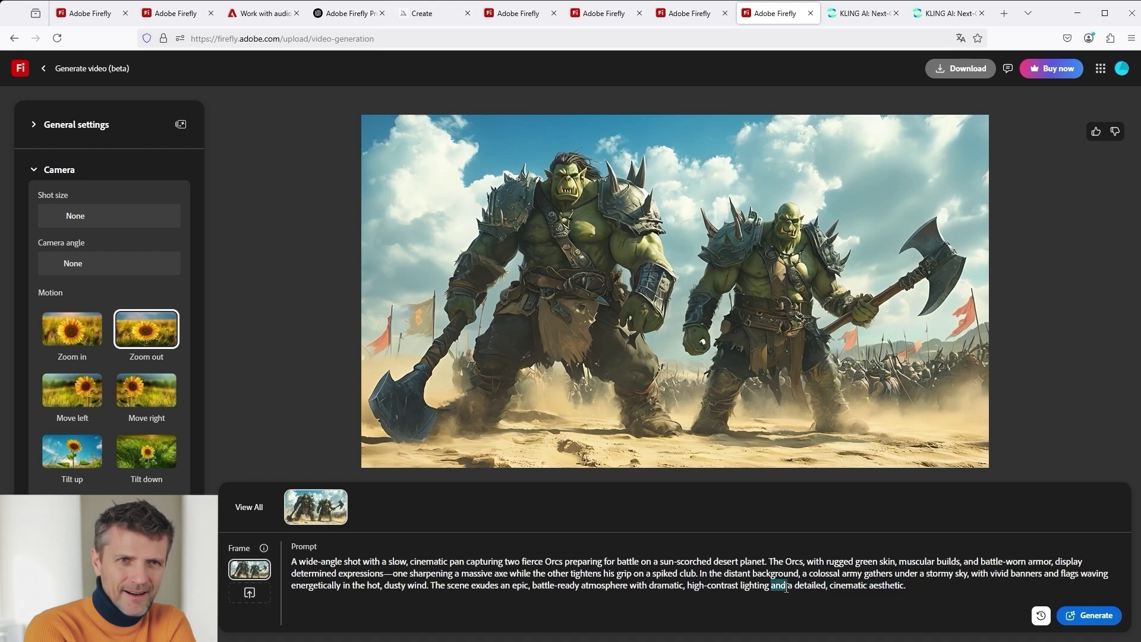
pyautogui.click(233, 455)
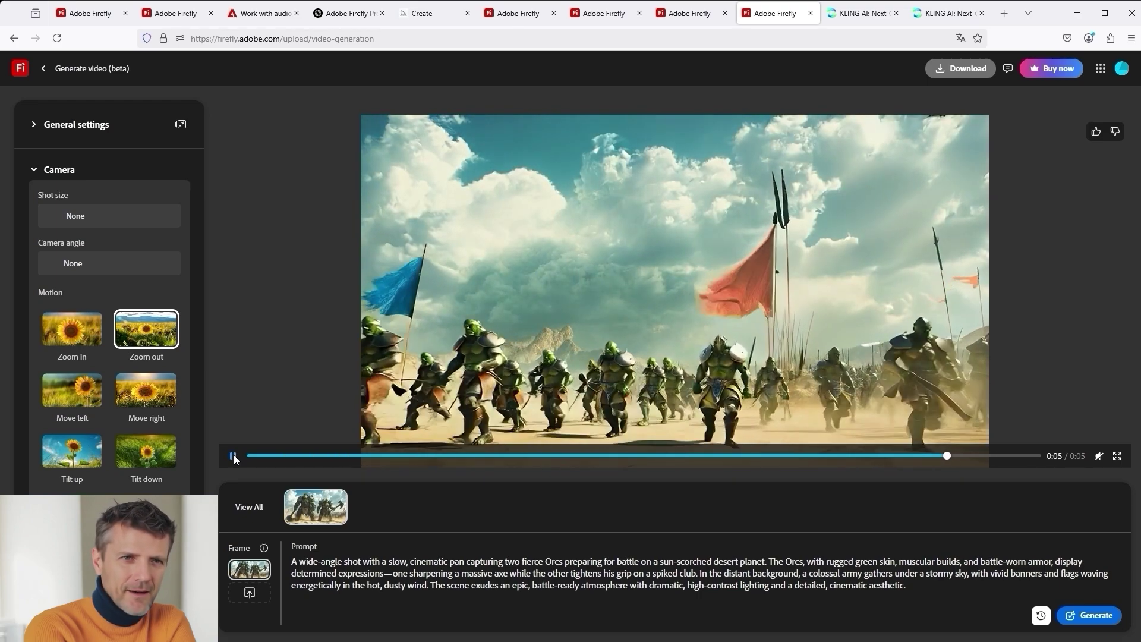
pyautogui.click(233, 456)
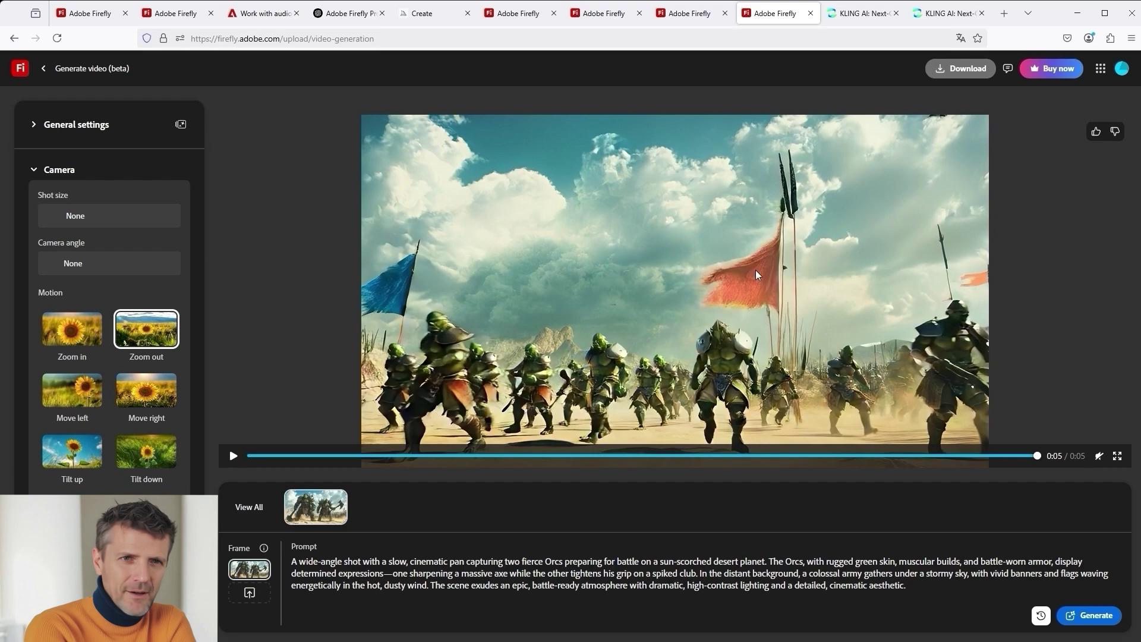
pyautogui.click(233, 455)
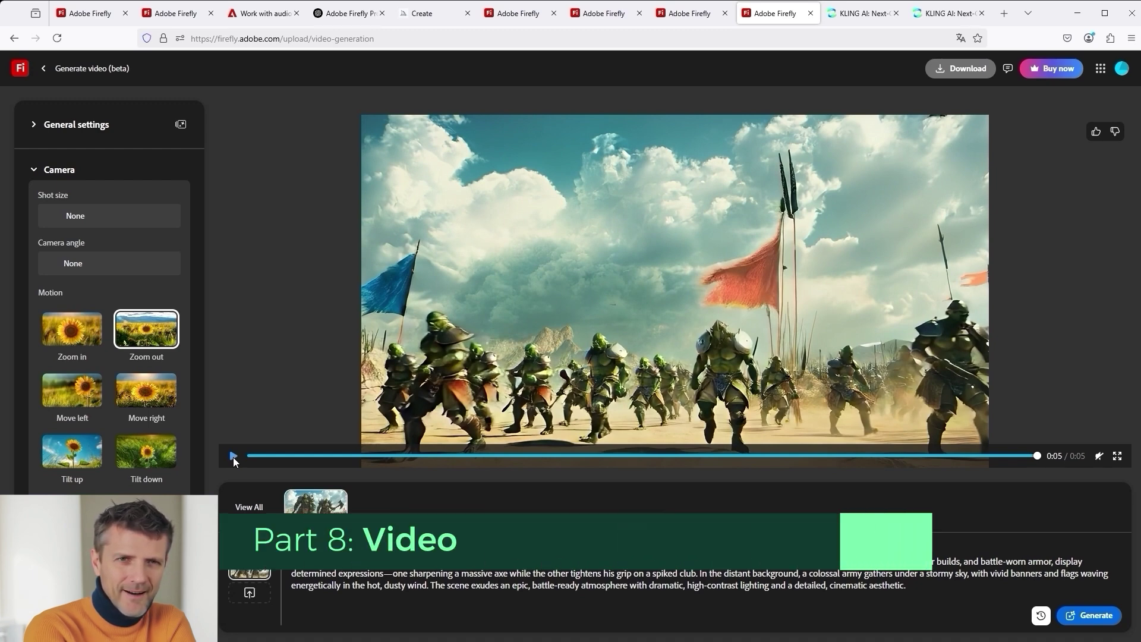
# Look at the KLING AI Orc video, return to Firefly's text-prompt Orc video and review its general settings
pyautogui.click(862, 13)
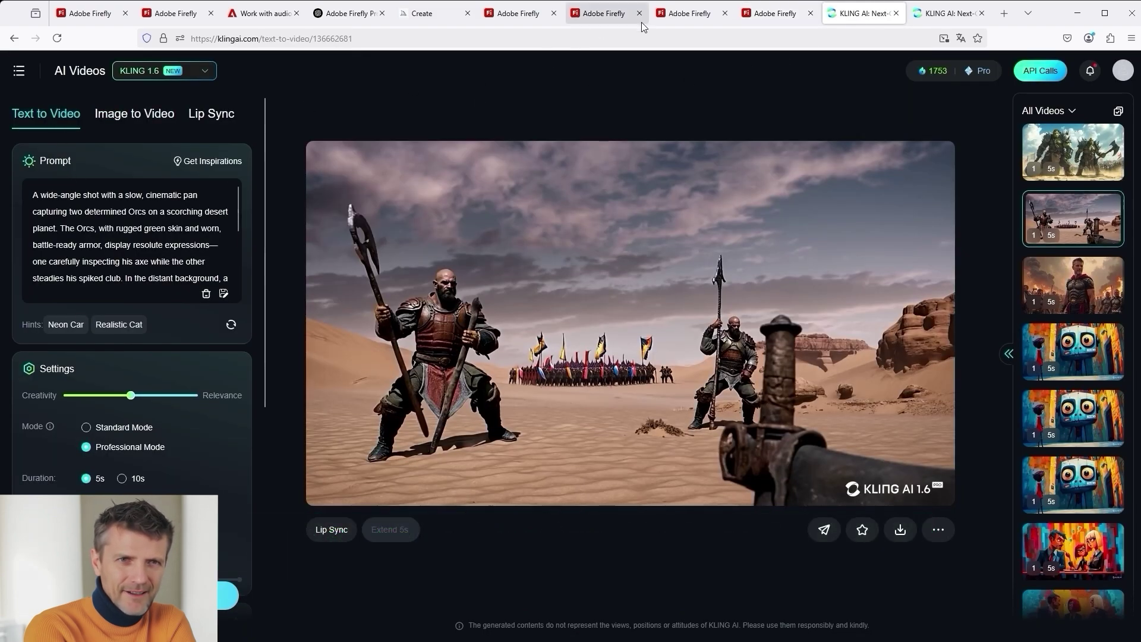
pyautogui.click(668, 18)
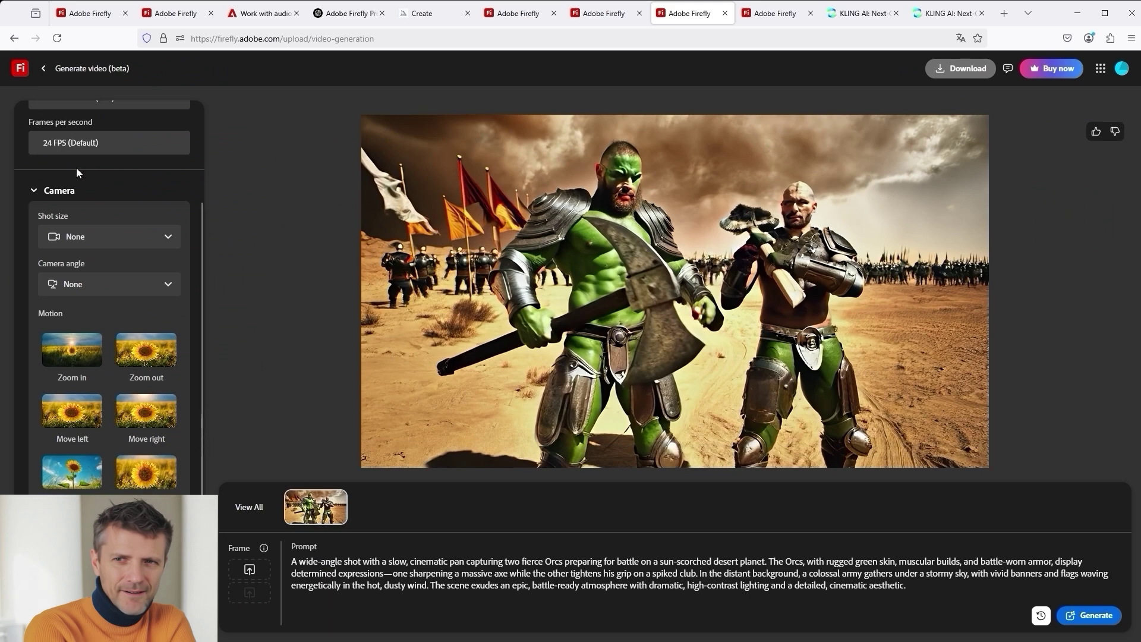
pyautogui.scroll(3, 77, 172)
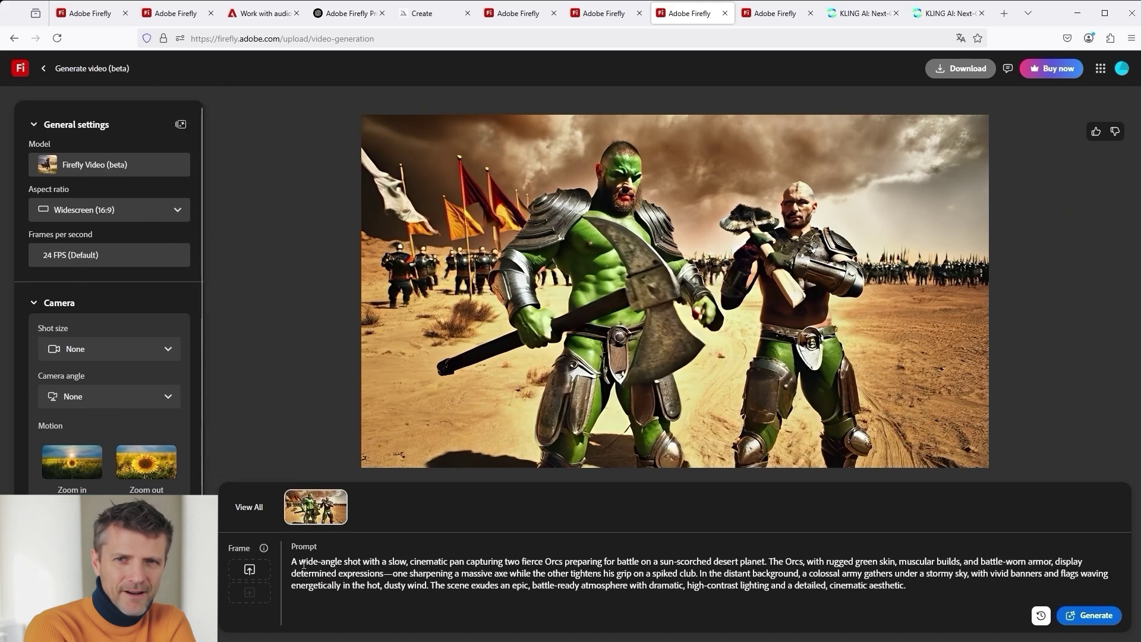
# Switch to KLING AI's text-to-video page, select the prompt text and review the mode, duration, aspect ratio and camera movement settings
pyautogui.click(862, 13)
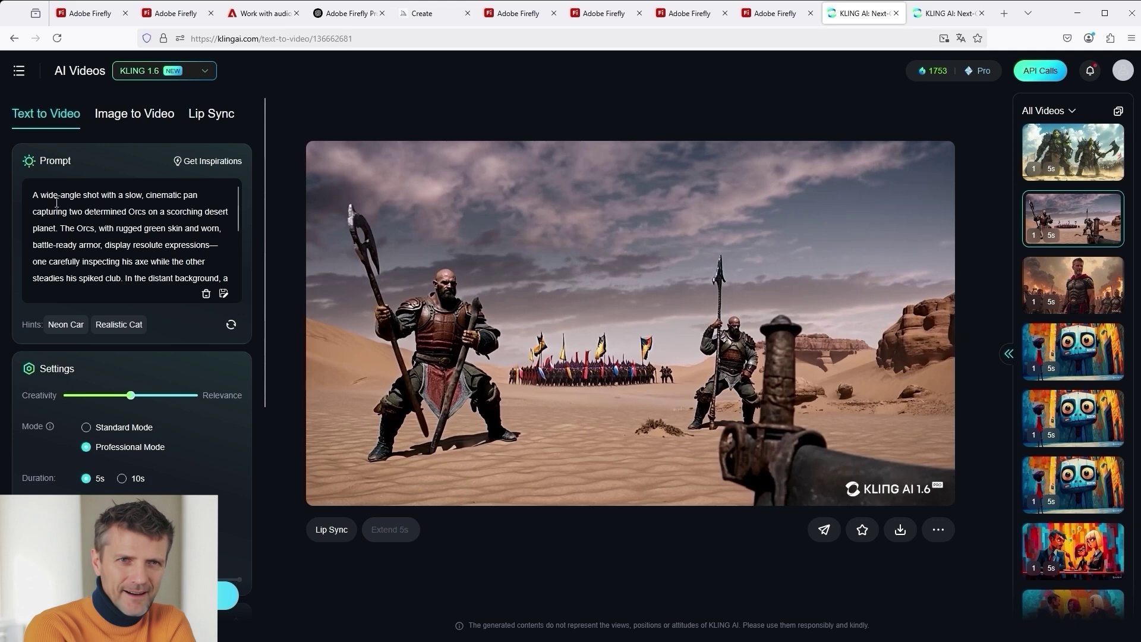
pyautogui.hotkey('ctrl', 'a')
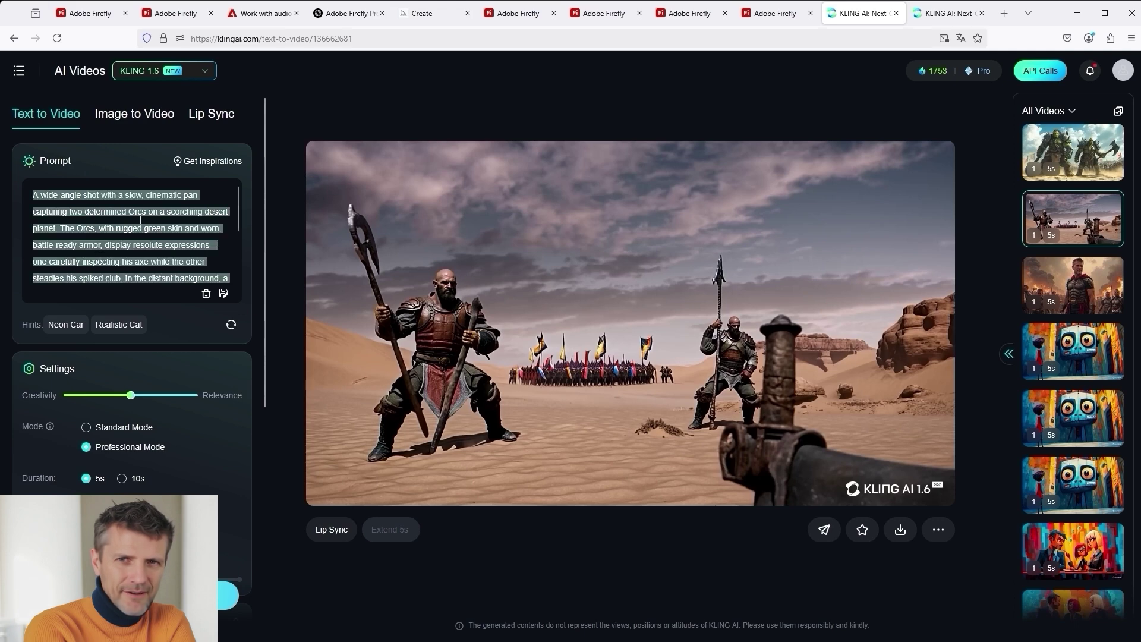
pyautogui.scroll(-2, 134, 398)
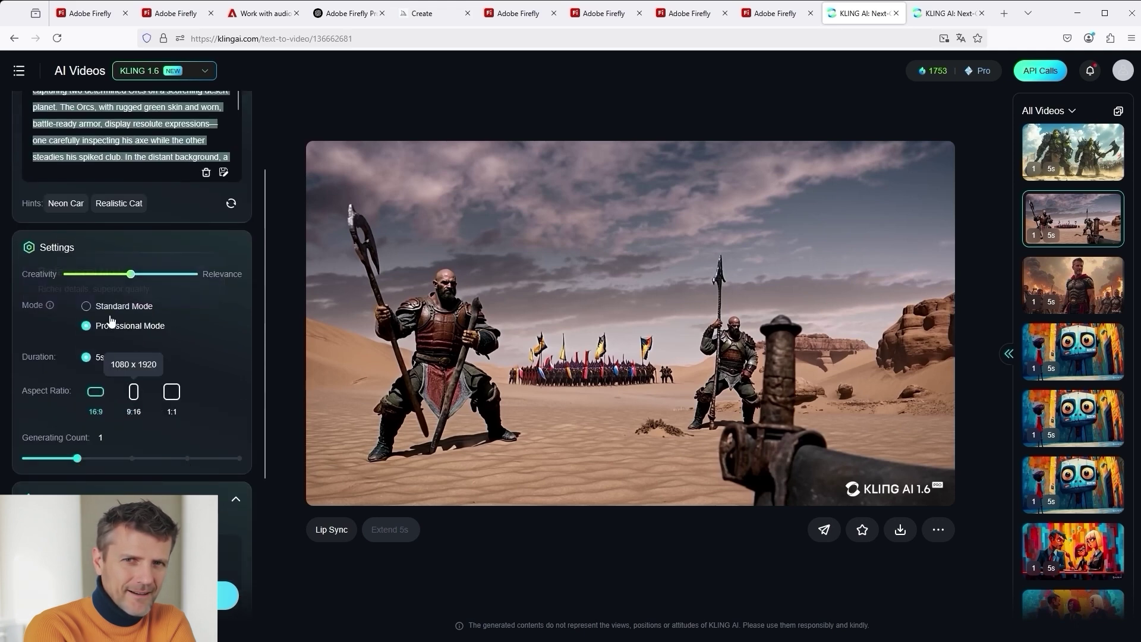
pyautogui.scroll(-4, 114, 470)
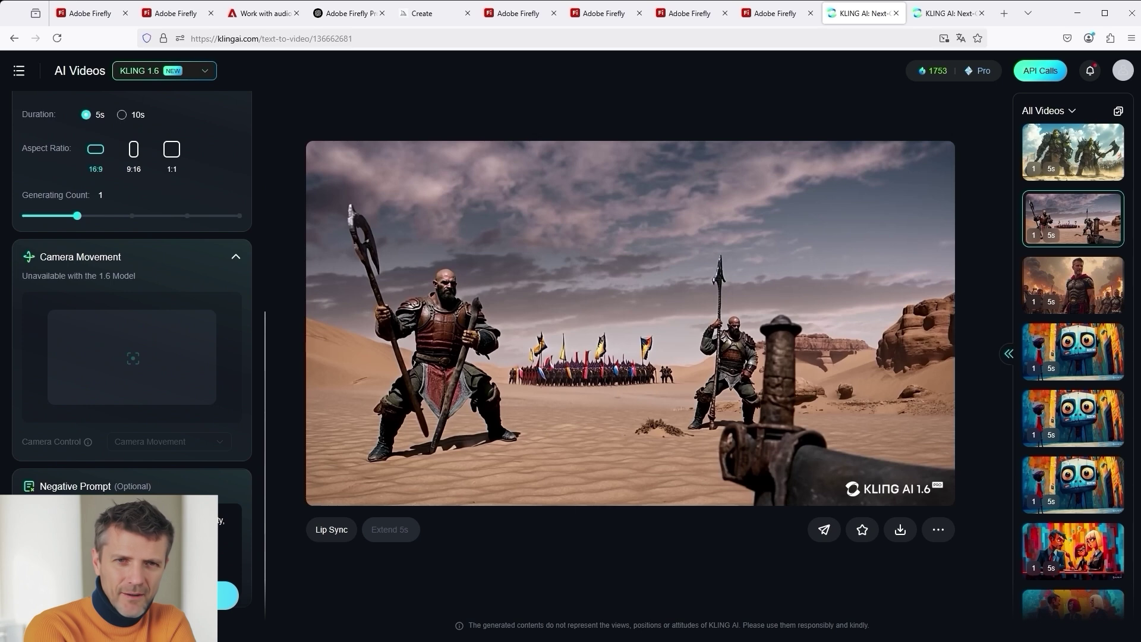
pyautogui.scroll(6, 108, 420)
pyautogui.scroll(-5, 118, 416)
pyautogui.scroll(5, 119, 416)
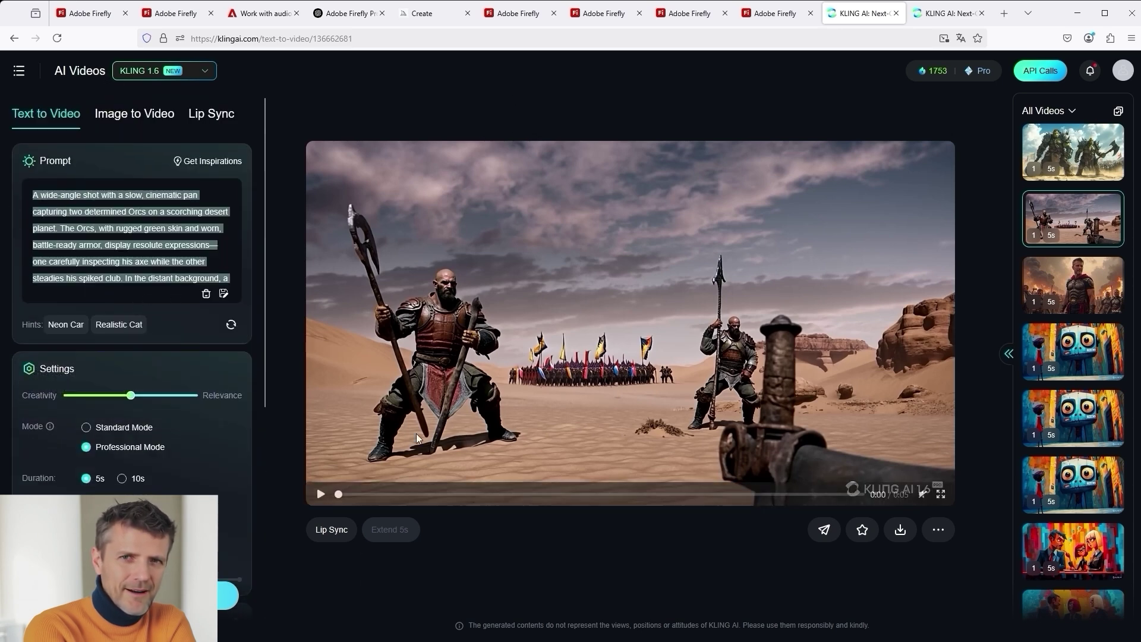
# Play KLING AI's text-prompt Orc video and compare it with a replay of Firefly's text-prompt version
pyautogui.click(172, 289)
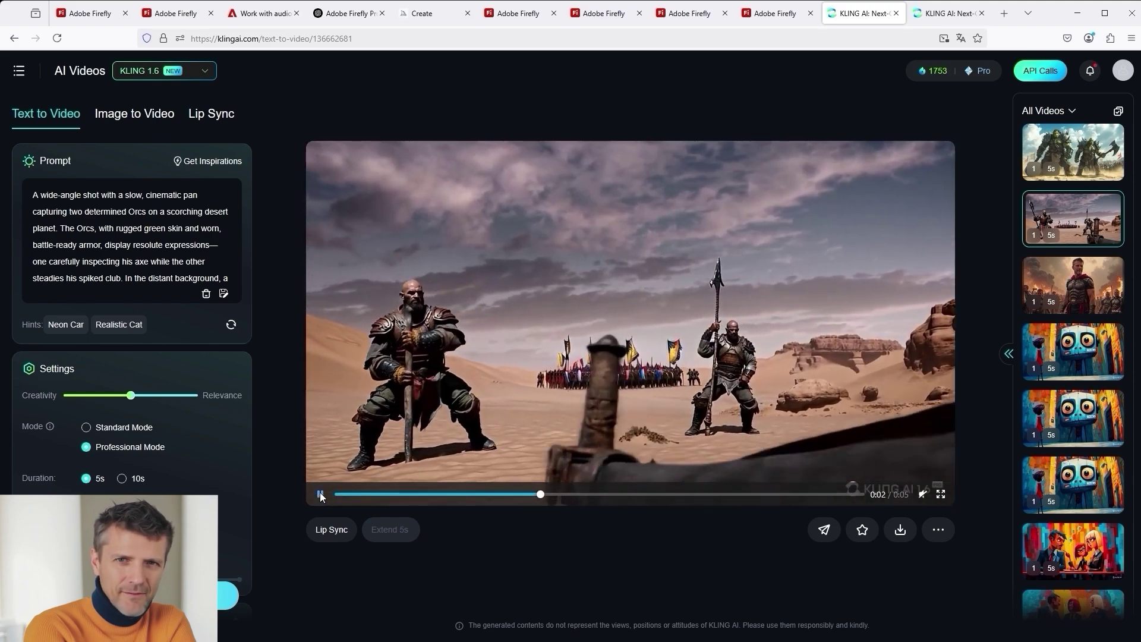
pyautogui.click(675, 15)
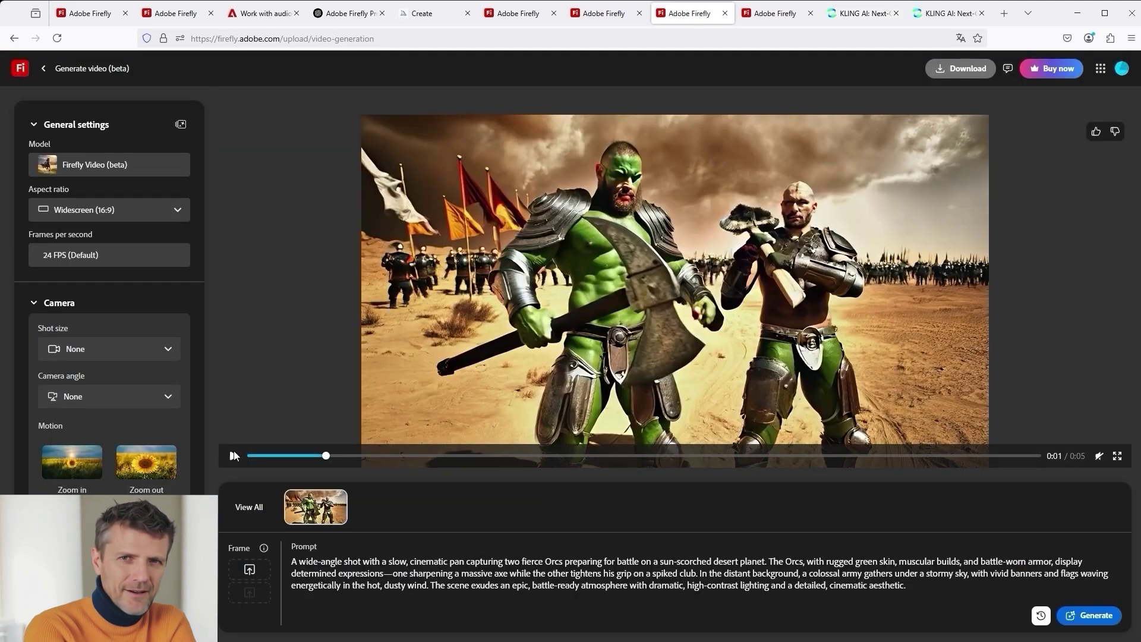
pyautogui.click(230, 457)
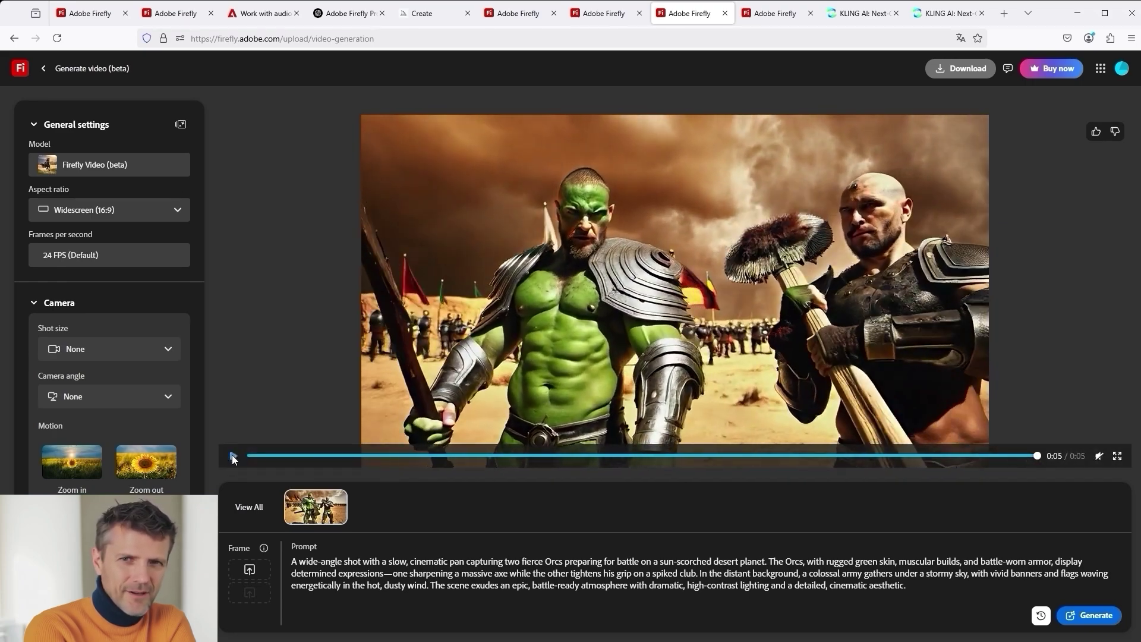
pyautogui.click(862, 13)
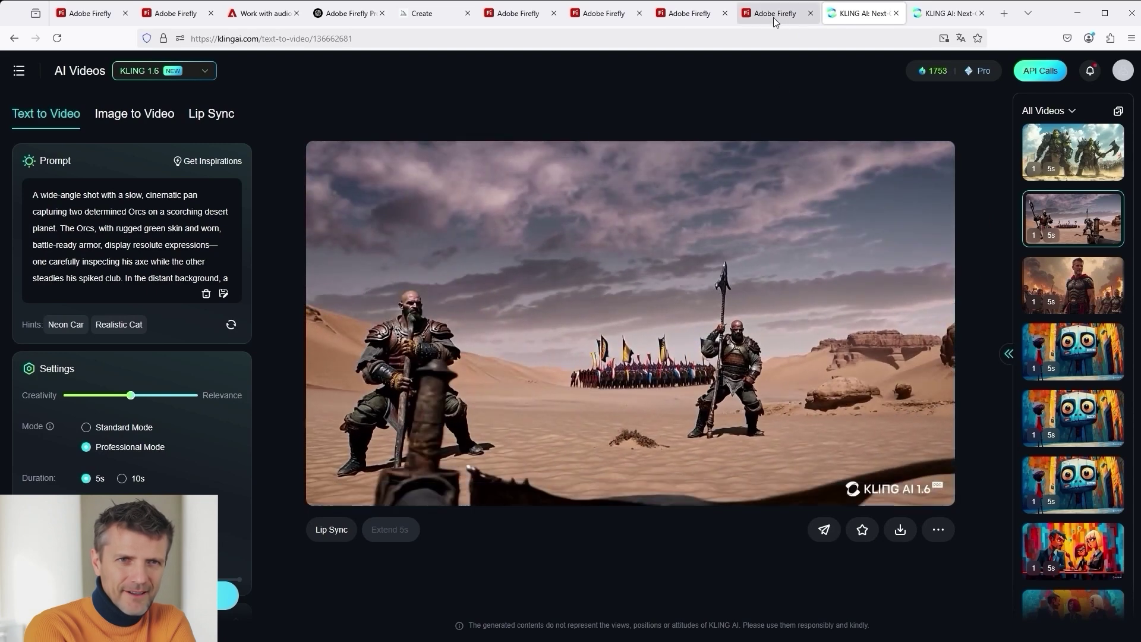
# Switch to the Firefly video made from the Midjourney Orc image, play it and pause it partway
pyautogui.click(772, 15)
pyautogui.moveTo(309, 523)
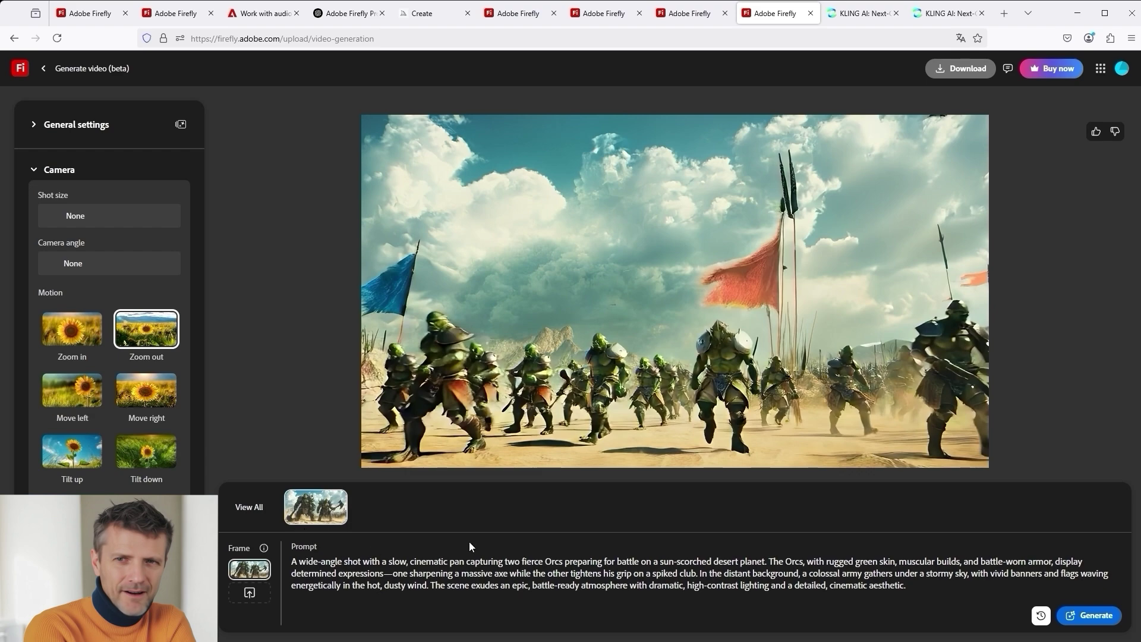
pyautogui.moveTo(310, 471)
pyautogui.click(234, 455)
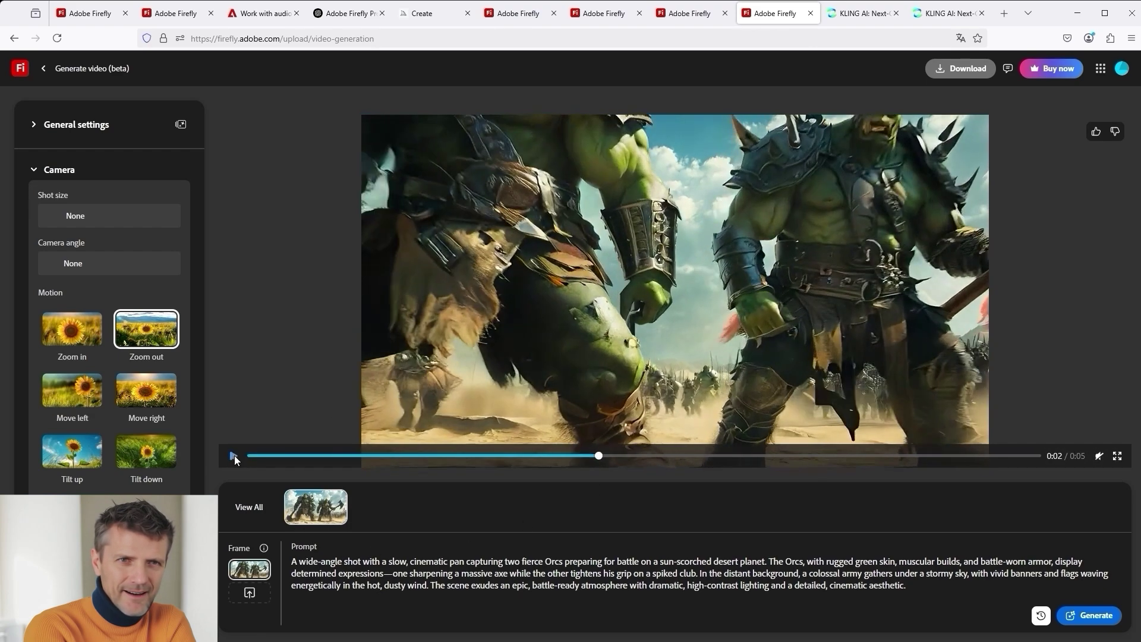
# Compare the two clips made from the Midjourney Orc image by replaying Firefly's version and playing KLING AI's image-to-video version
pyautogui.click(945, 13)
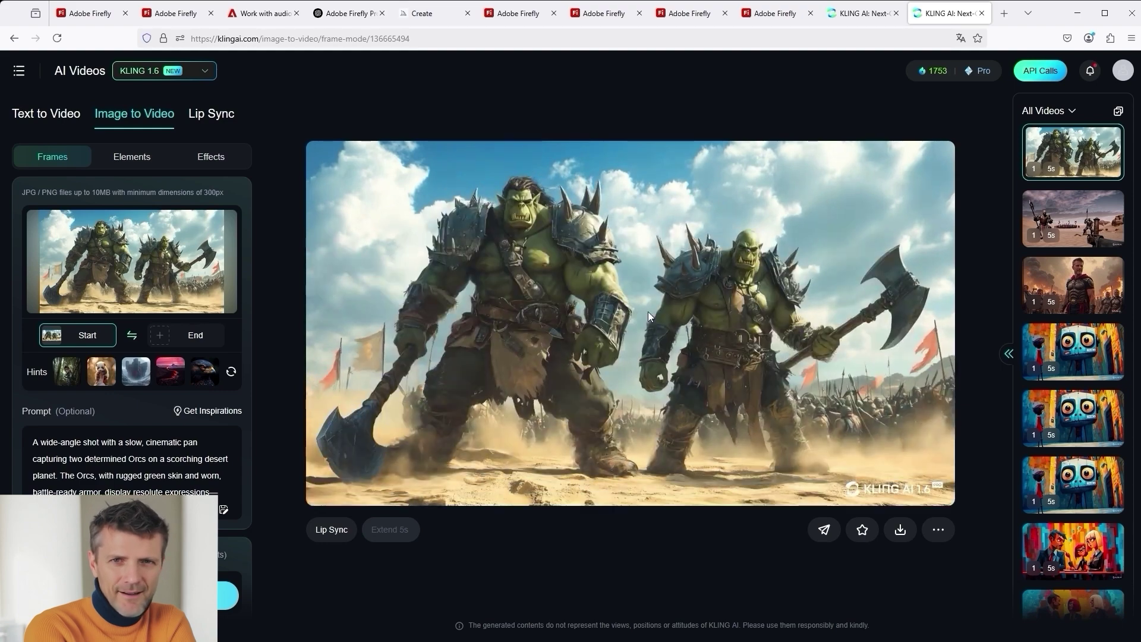
pyautogui.click(773, 14)
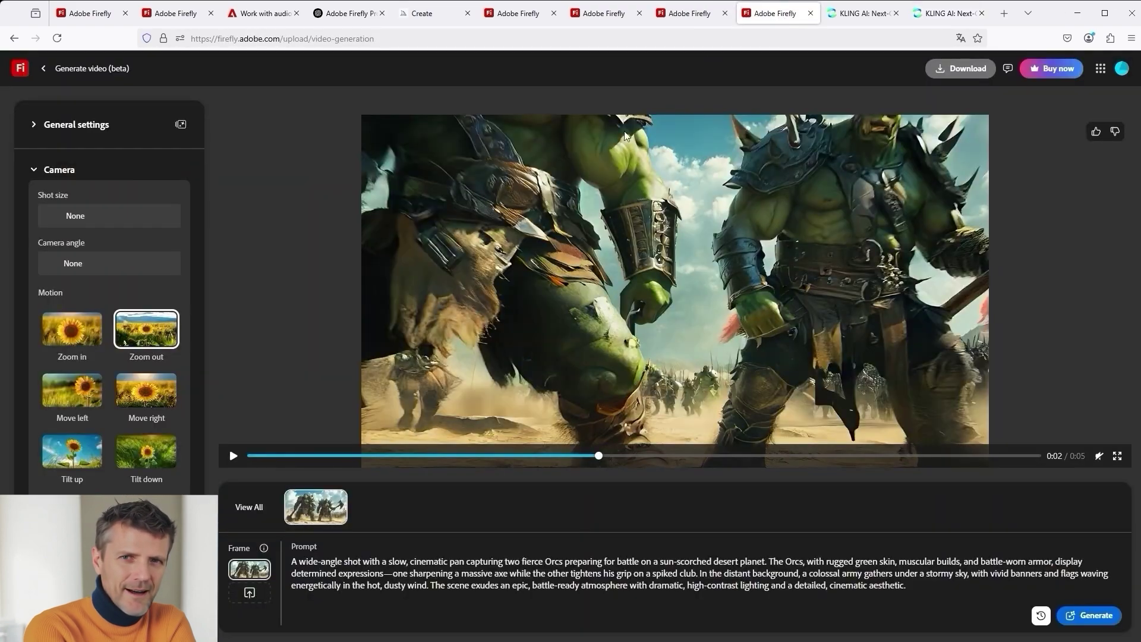
pyautogui.click(234, 459)
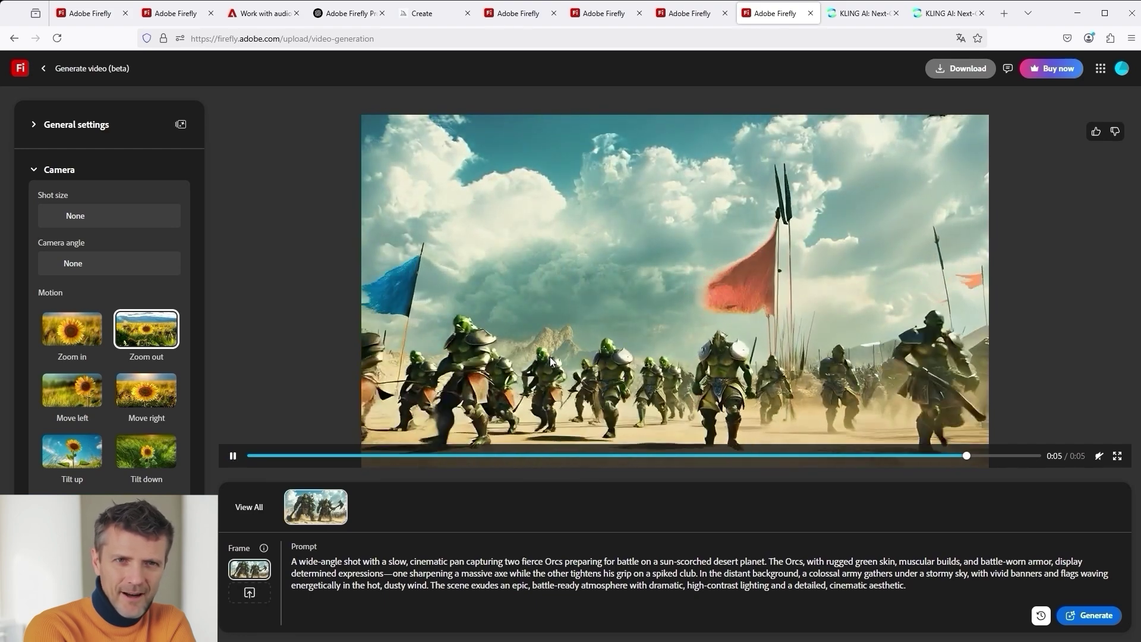
pyautogui.click(229, 458)
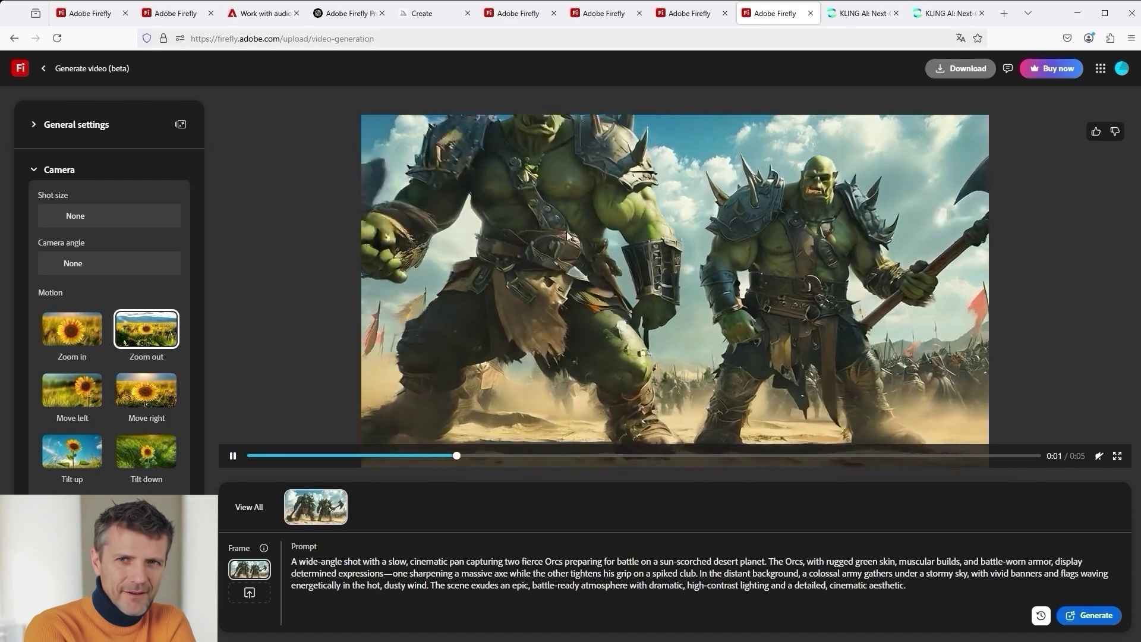
pyautogui.click(923, 15)
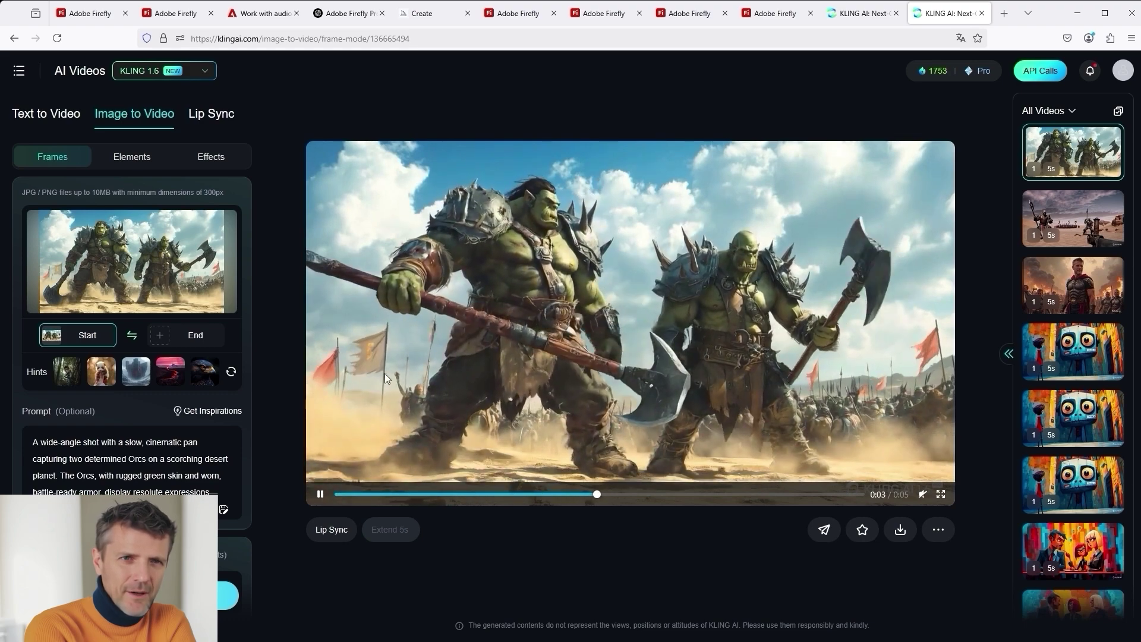
# Return to the Firefly home page and show its Featured tools
pyautogui.click(88, 16)
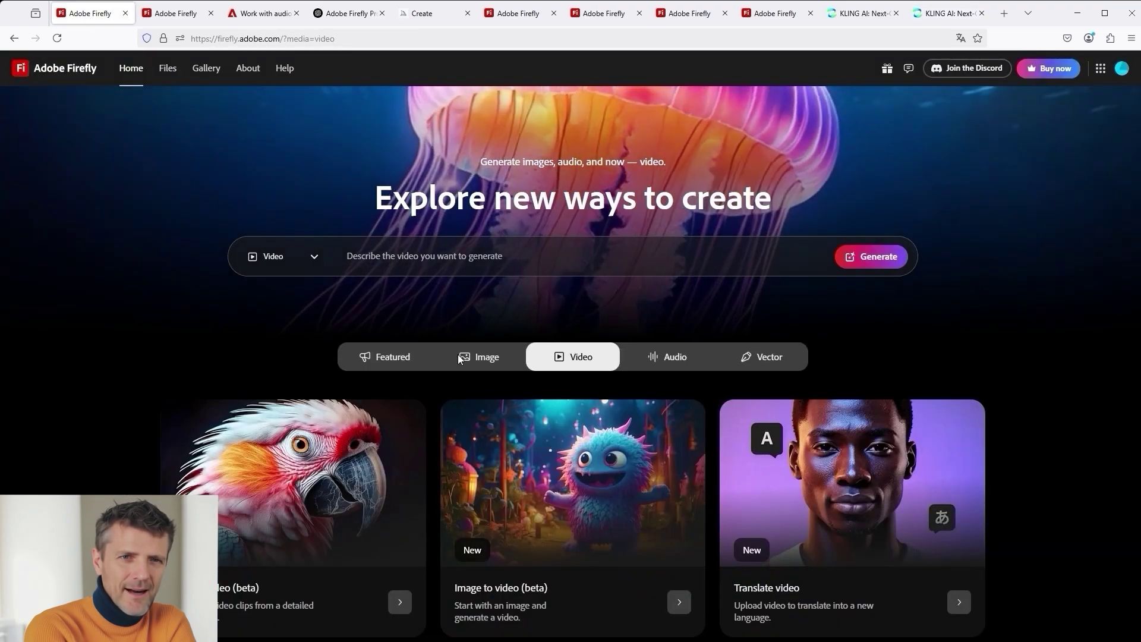
pyautogui.click(409, 364)
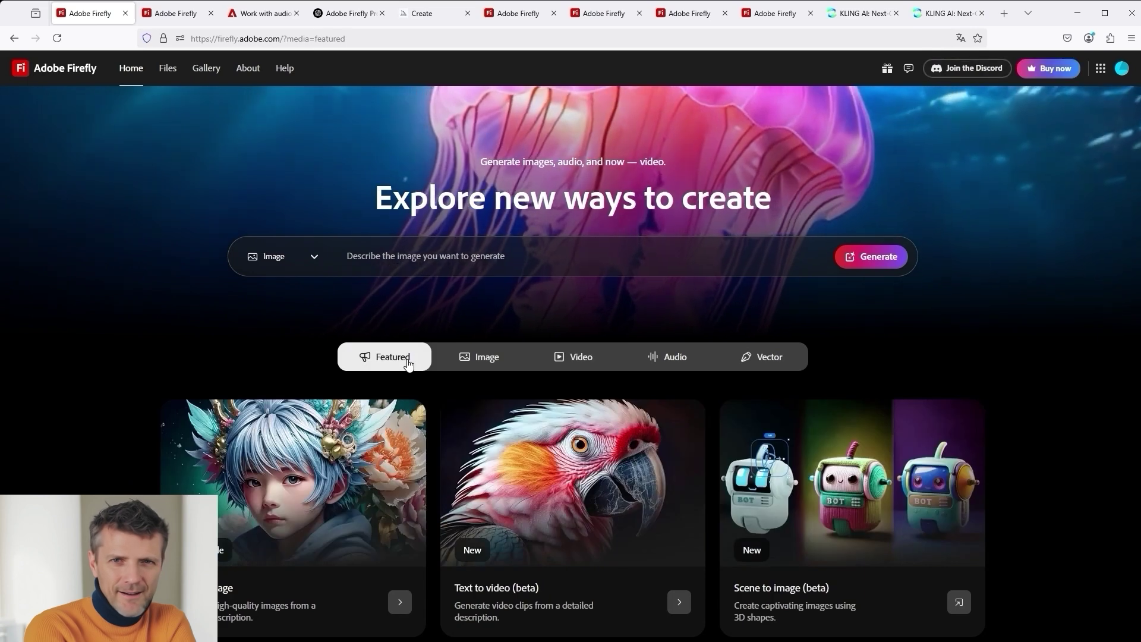